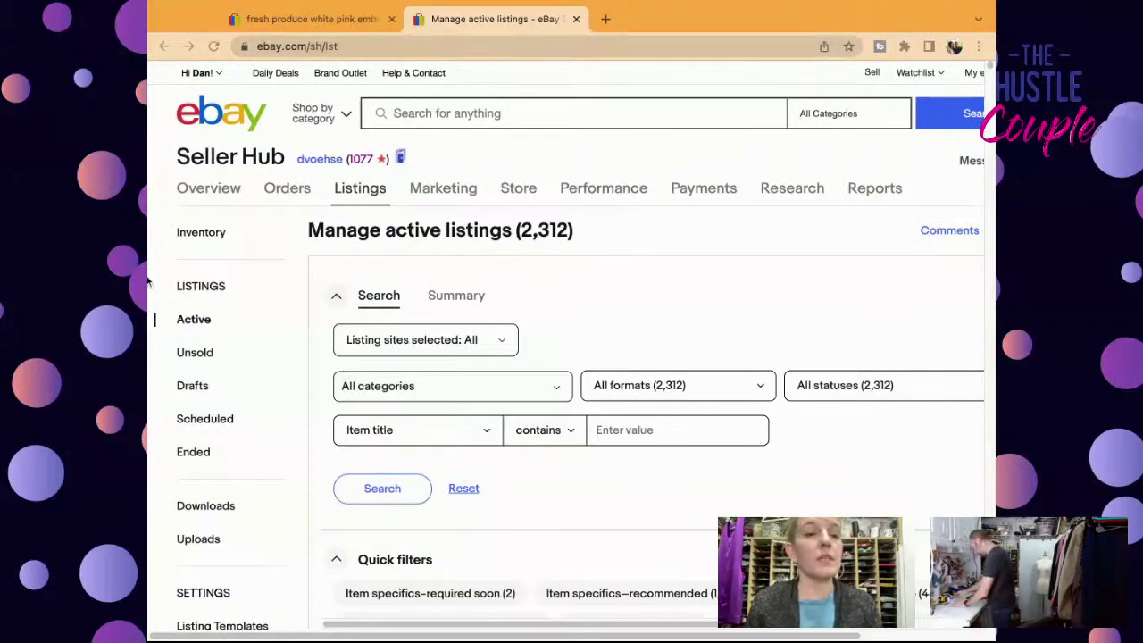
pyautogui.click(502, 109)
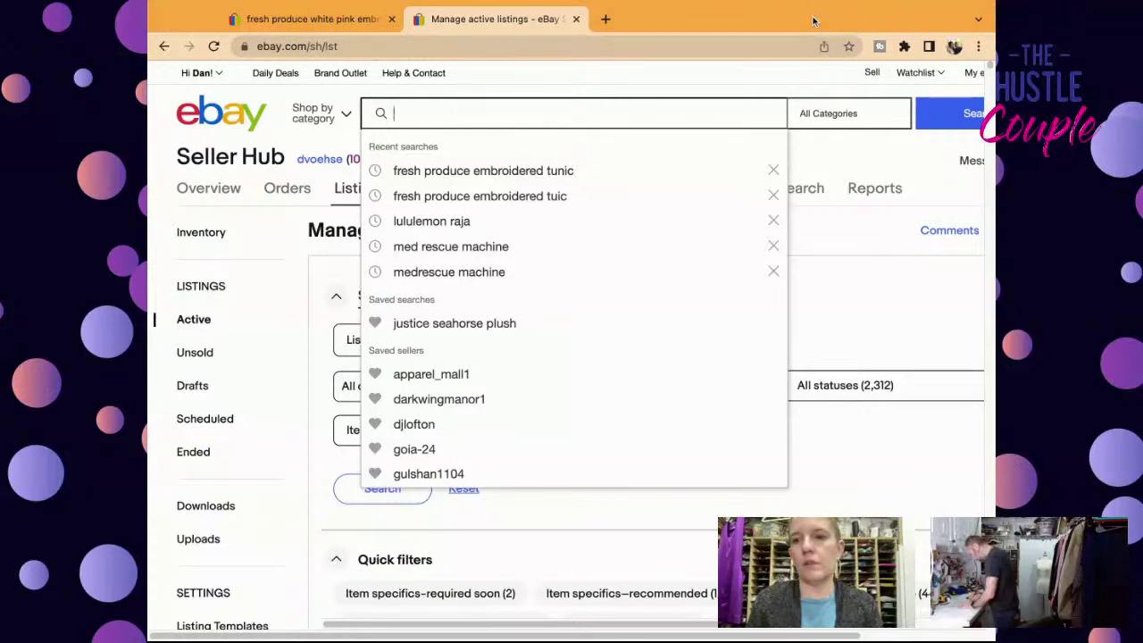
pyautogui.click(669, 102)
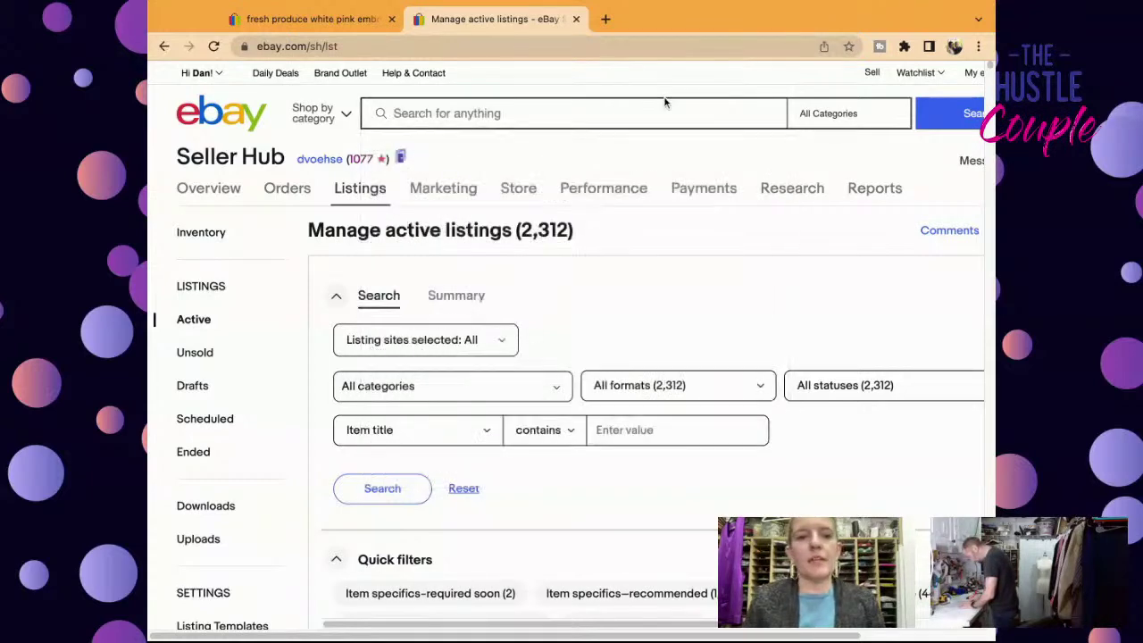
pyautogui.click(662, 119)
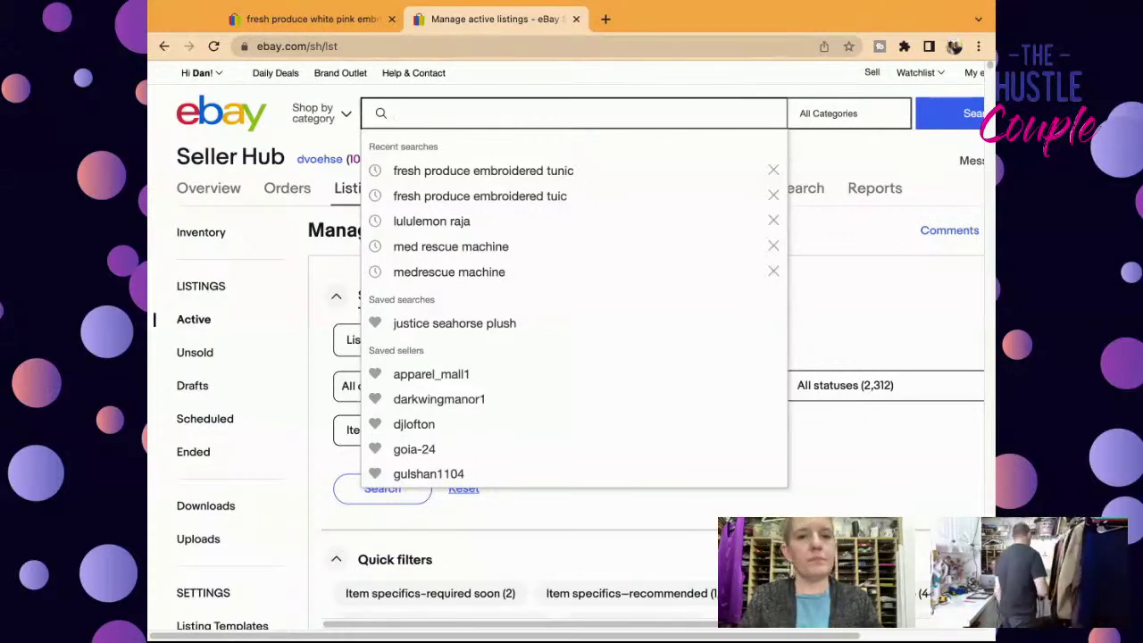
# - Find the Johnny Was silk tunic among the draft listings and resume that draft
pyautogui.click(192, 385)
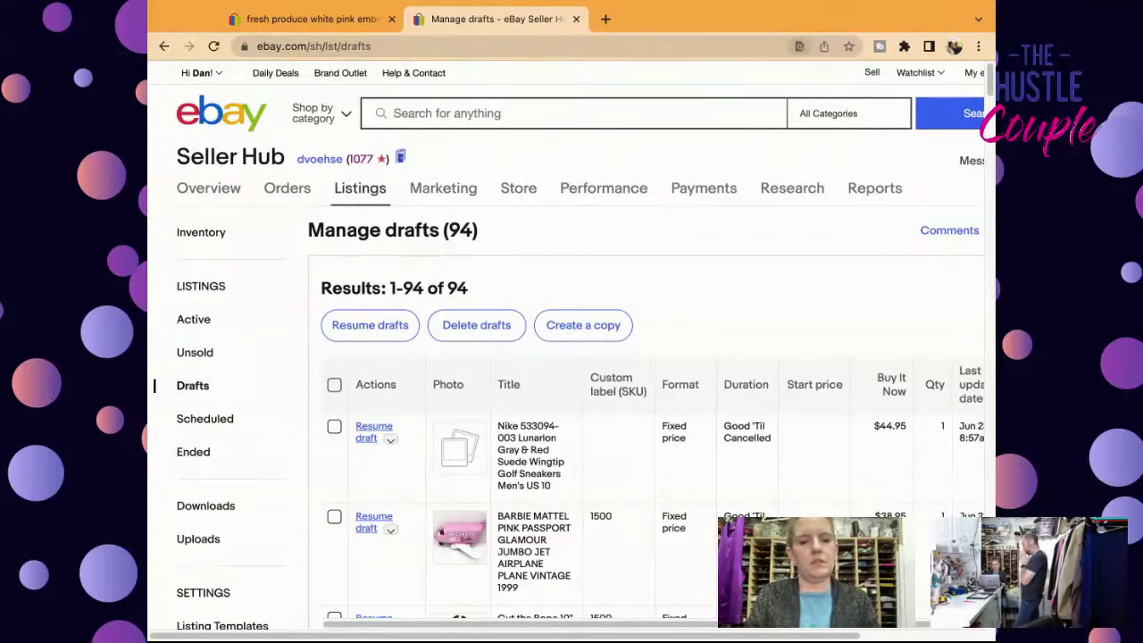
pyautogui.write('Johnny')
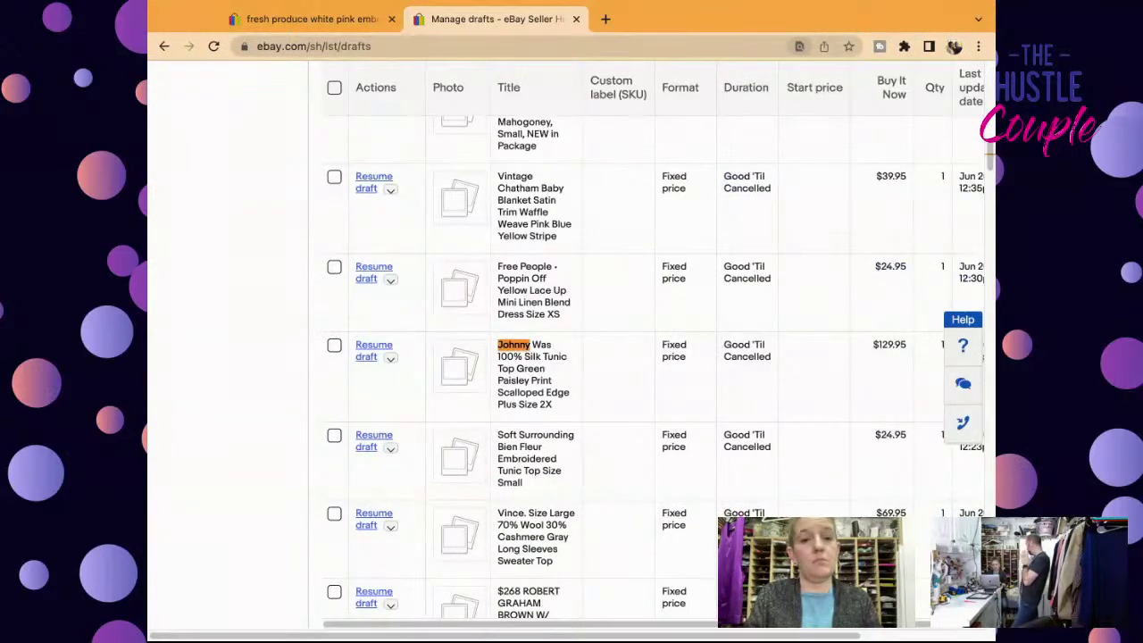
pyautogui.click(373, 351)
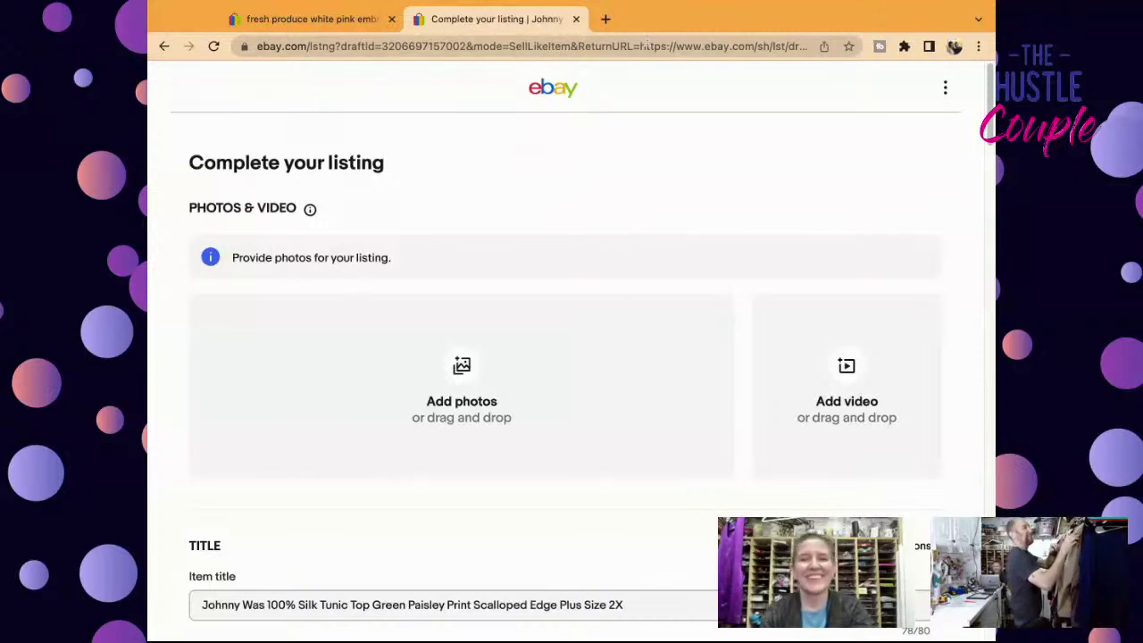
# - Replace the size 2X at the end of the item title with Small, as far as the character limit allows
pyautogui.scroll(-2, 989, 102)
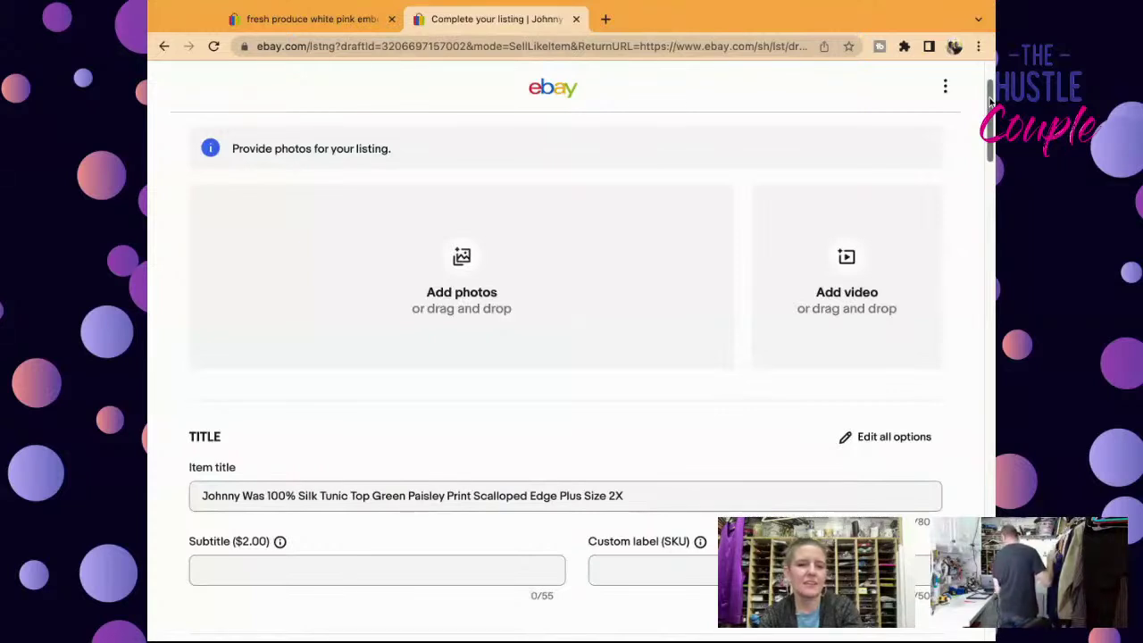
pyautogui.scroll(-2, 688, 291)
pyautogui.click(643, 403)
pyautogui.press('BackSpace')
pyautogui.press('BackSpace')
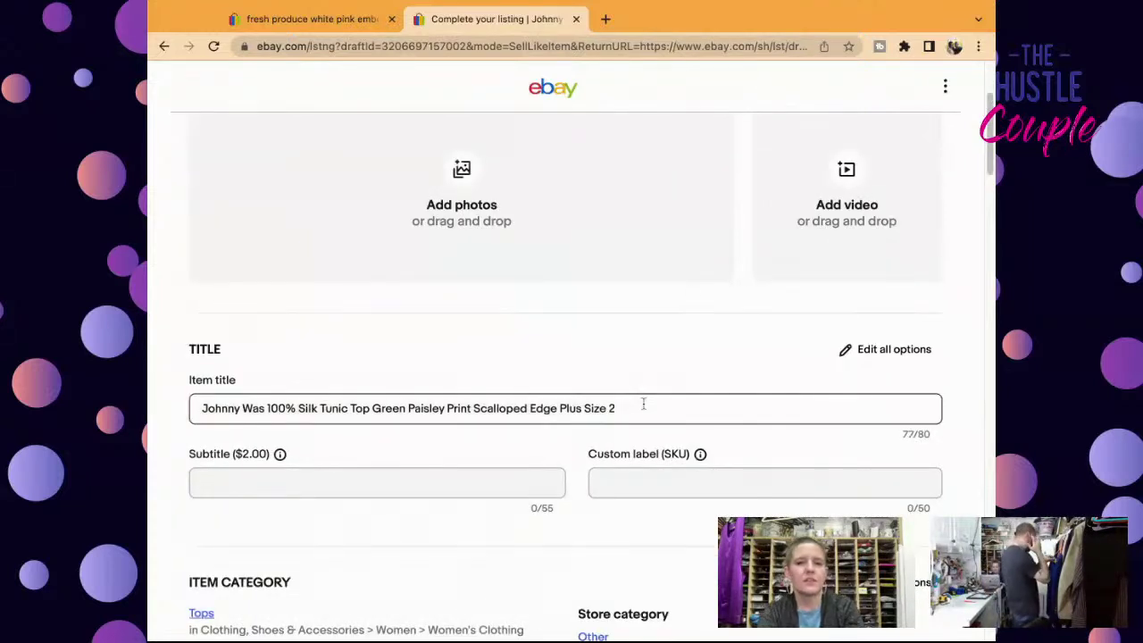
pyautogui.write('S')
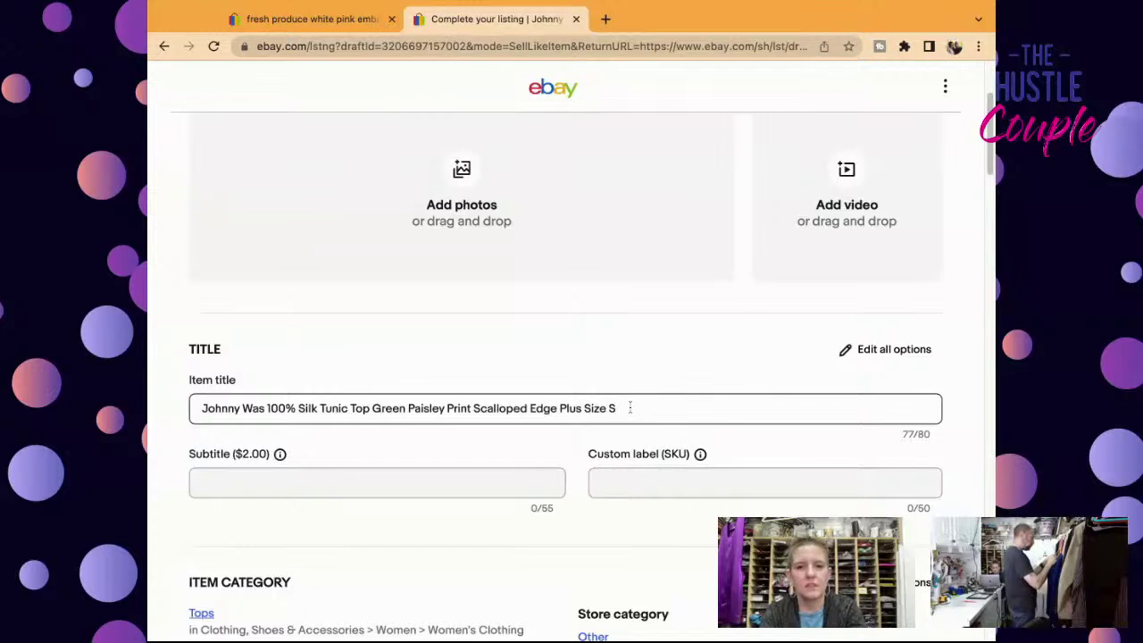
pyautogui.write('mal')
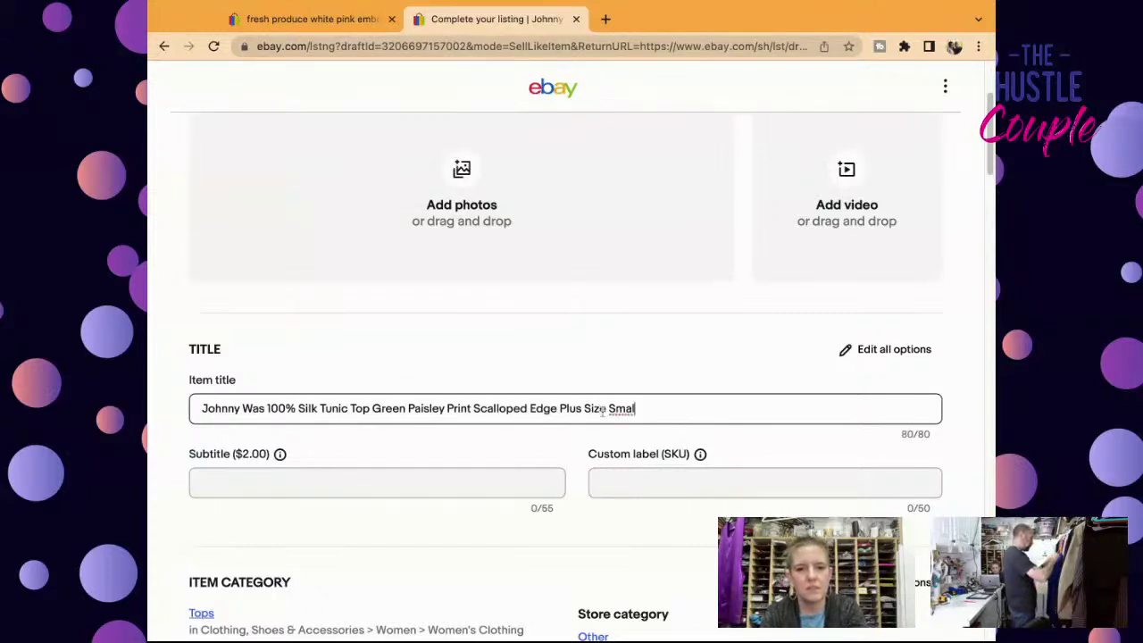
# - Abbreviate Size to Sz in the item title and complete the word Small
pyautogui.click(608, 408)
pyautogui.press('BackSpace')
pyautogui.press('BackSpace')
pyautogui.press('BackSpace')
pyautogui.press('BackSpace')
pyautogui.write('z')
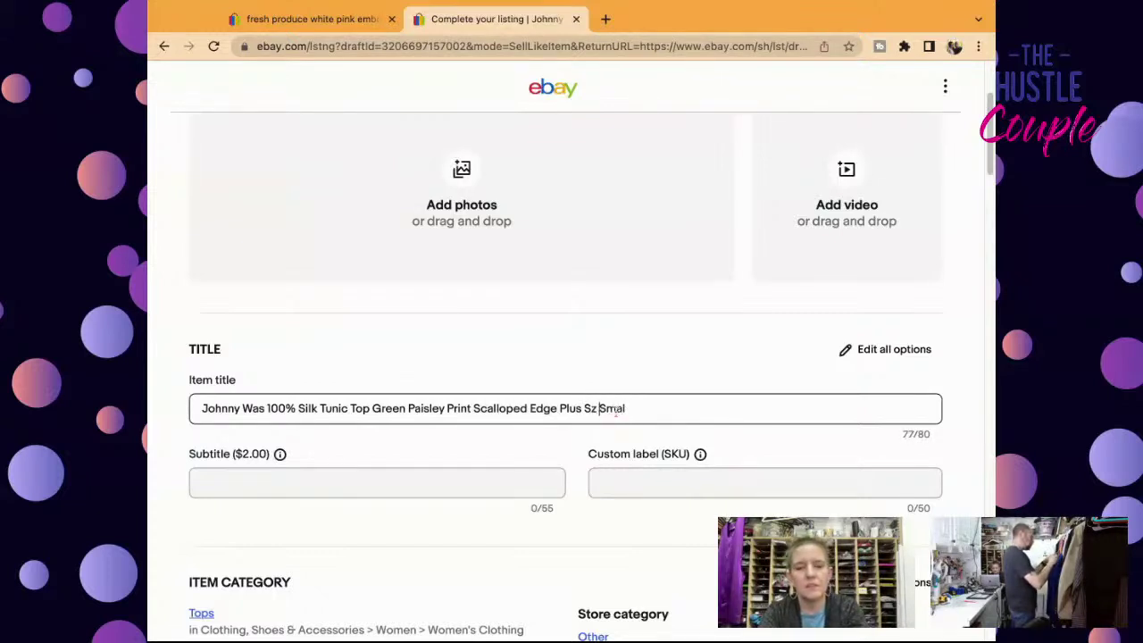
pyautogui.click(616, 408)
pyautogui.write('l')
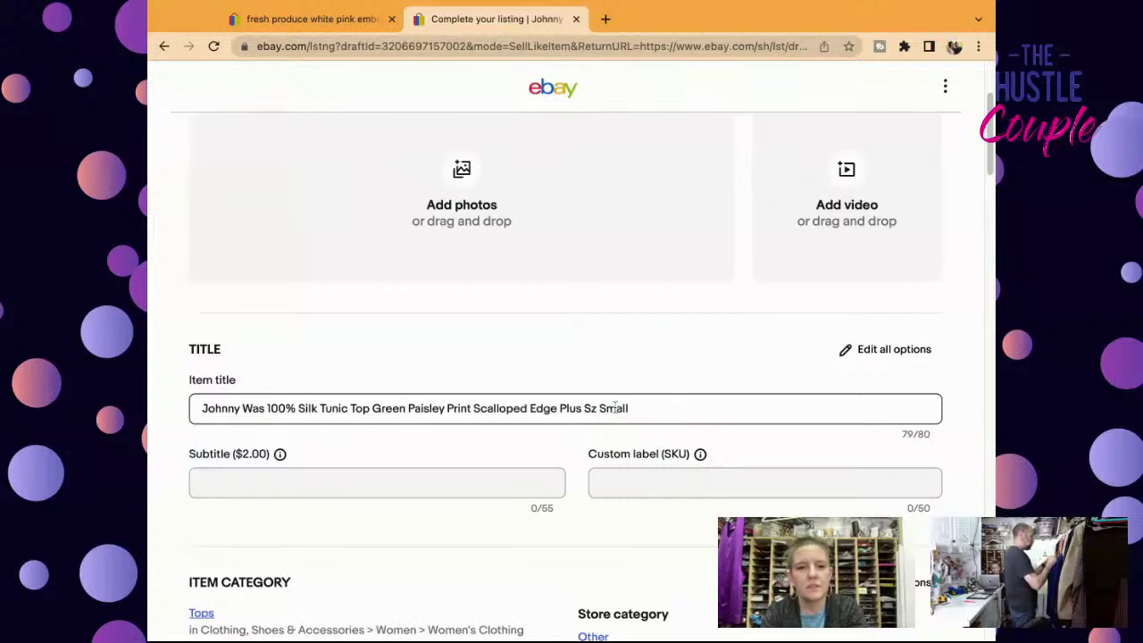
# - Remove Plus and the size from the end of the item title and insert "Sz Small" after Johnny Was
pyautogui.moveTo(584, 408); pyautogui.dragTo(704, 429)
pyautogui.press('BackSpace')
pyautogui.press('BackSpace')
pyautogui.press('BackSpace')
pyautogui.press('BackSpace')
pyautogui.press('BackSpace')
pyautogui.press('BackSpace')
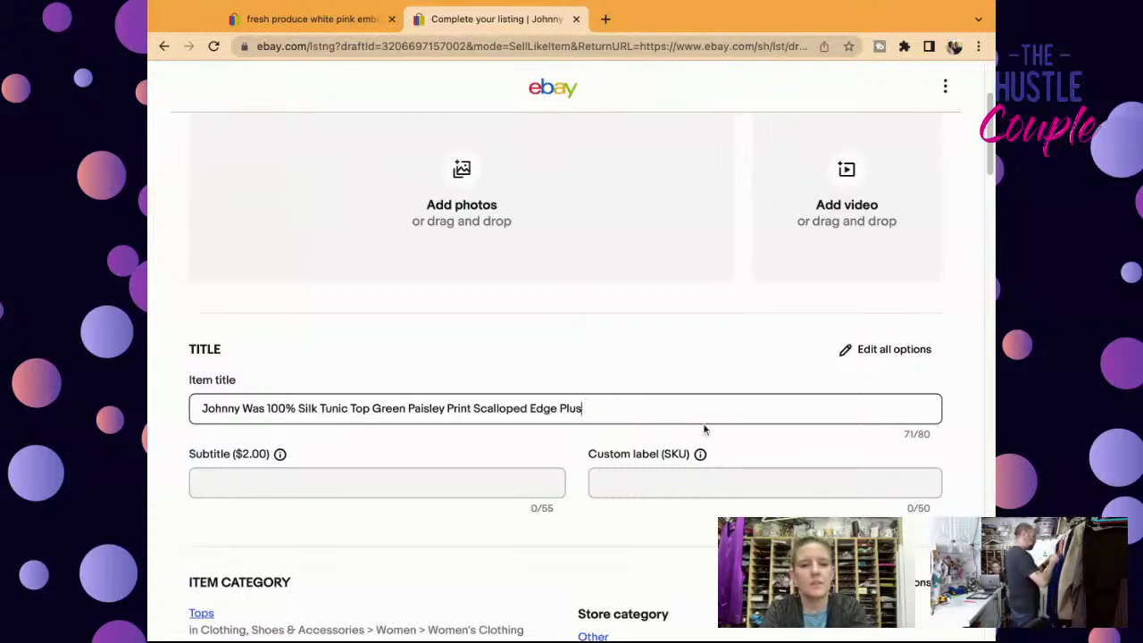
pyautogui.click(265, 412)
pyautogui.write('Sz Small')
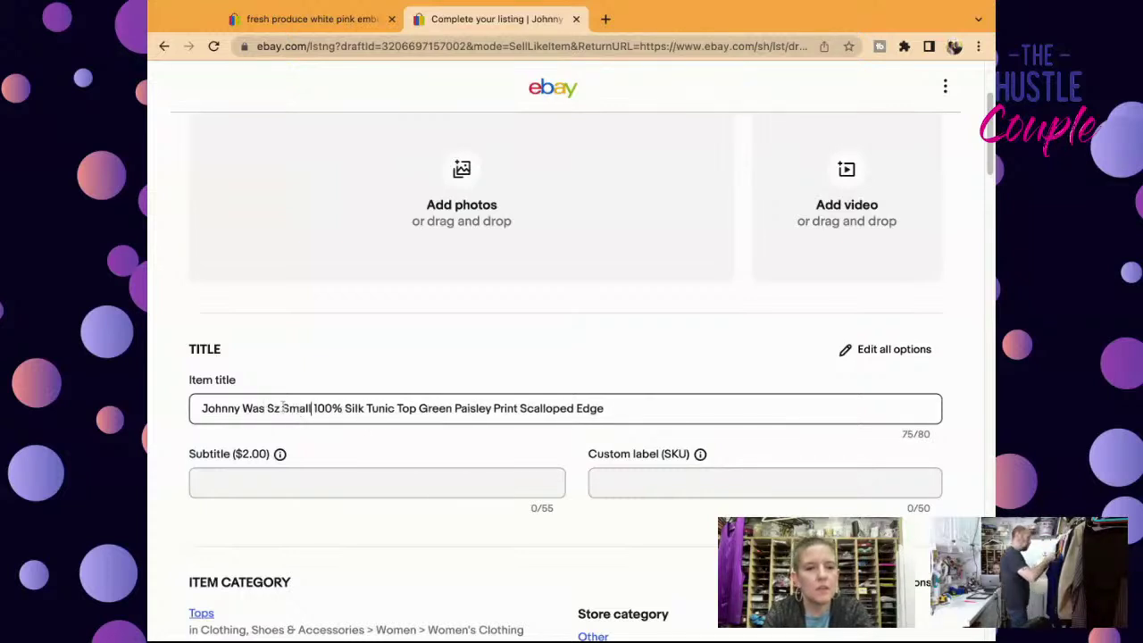
# - Spell out Sz as Size in the item title and append EUC at its end
pyautogui.click(280, 408)
pyautogui.press('BackSpace')
pyautogui.write('ize')
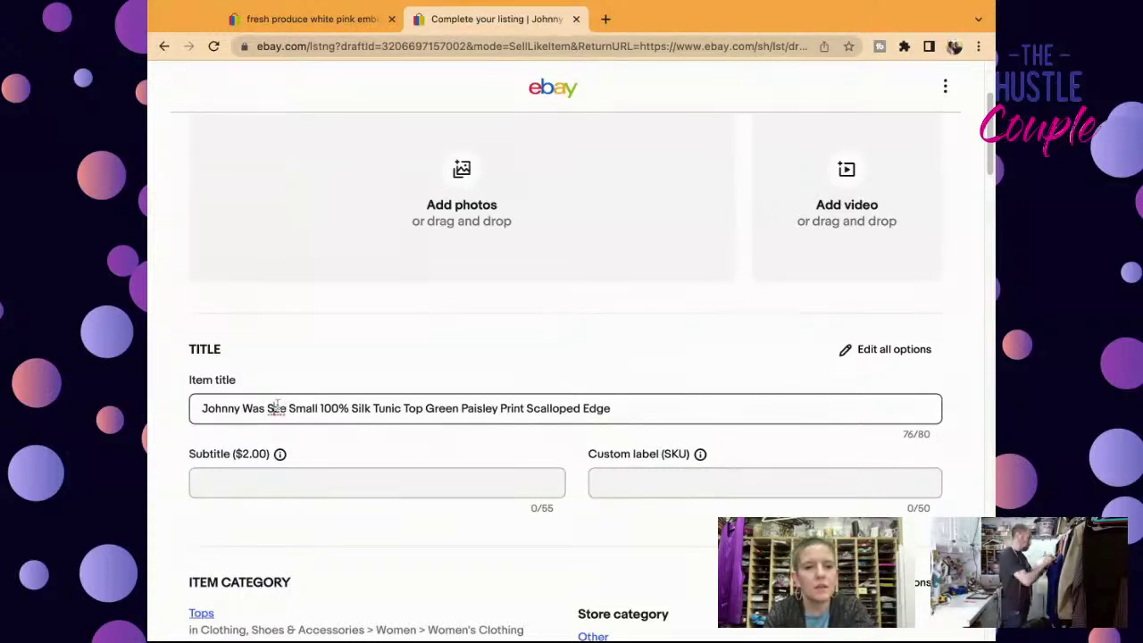
pyautogui.write('i')
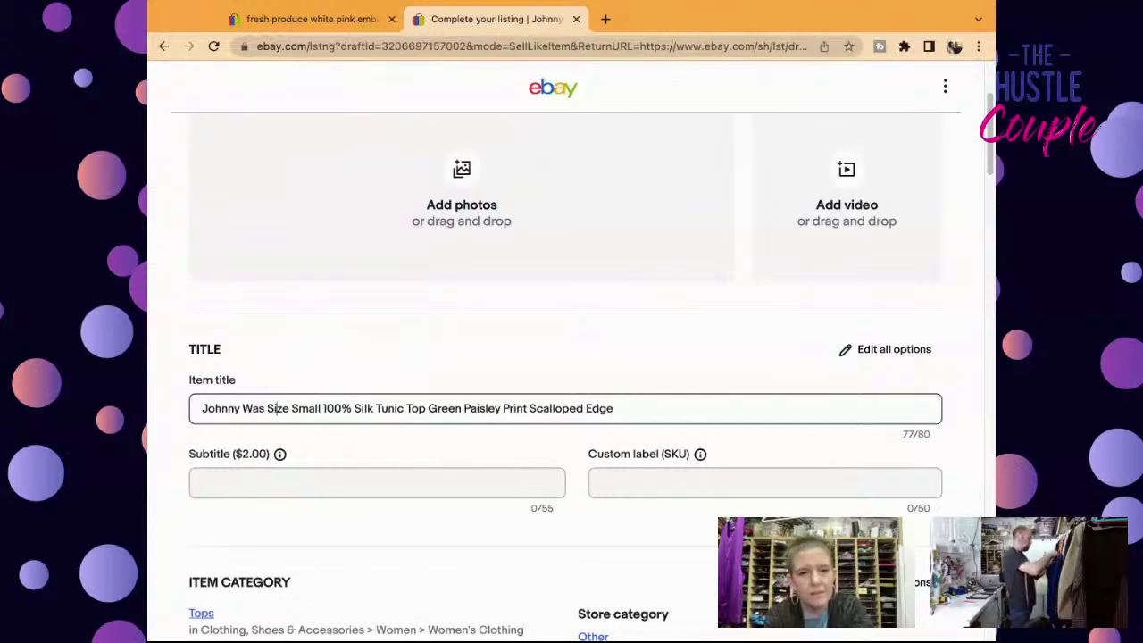
pyautogui.click(680, 408)
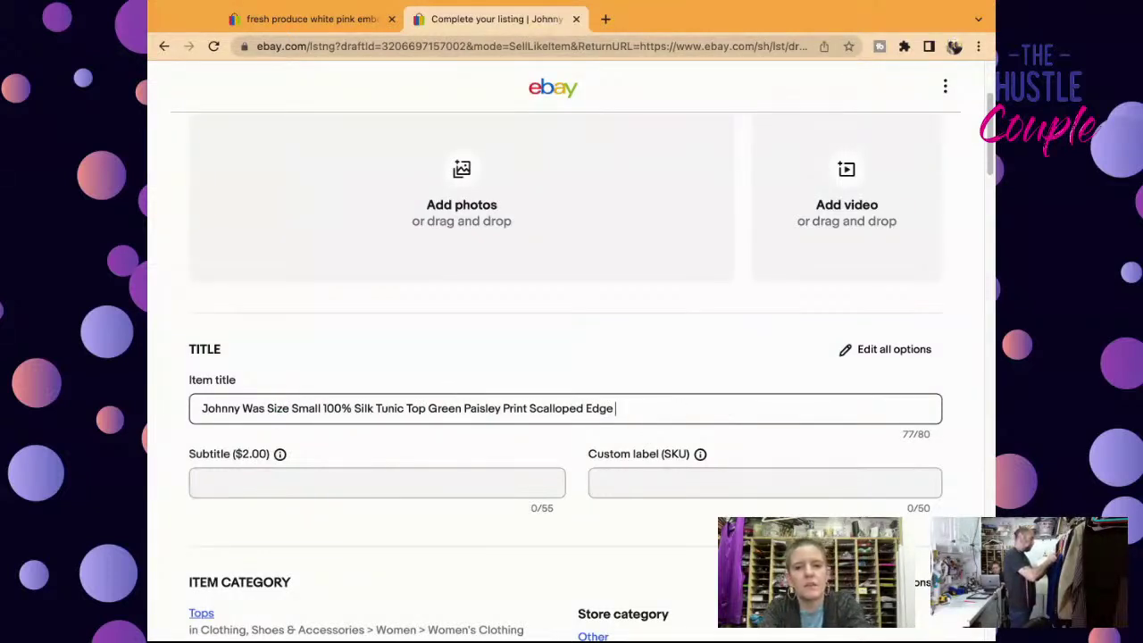
pyautogui.write('EUC')
# - Set the custom label (SKU) to 5517 and copy the full item title
pyautogui.click(728, 488)
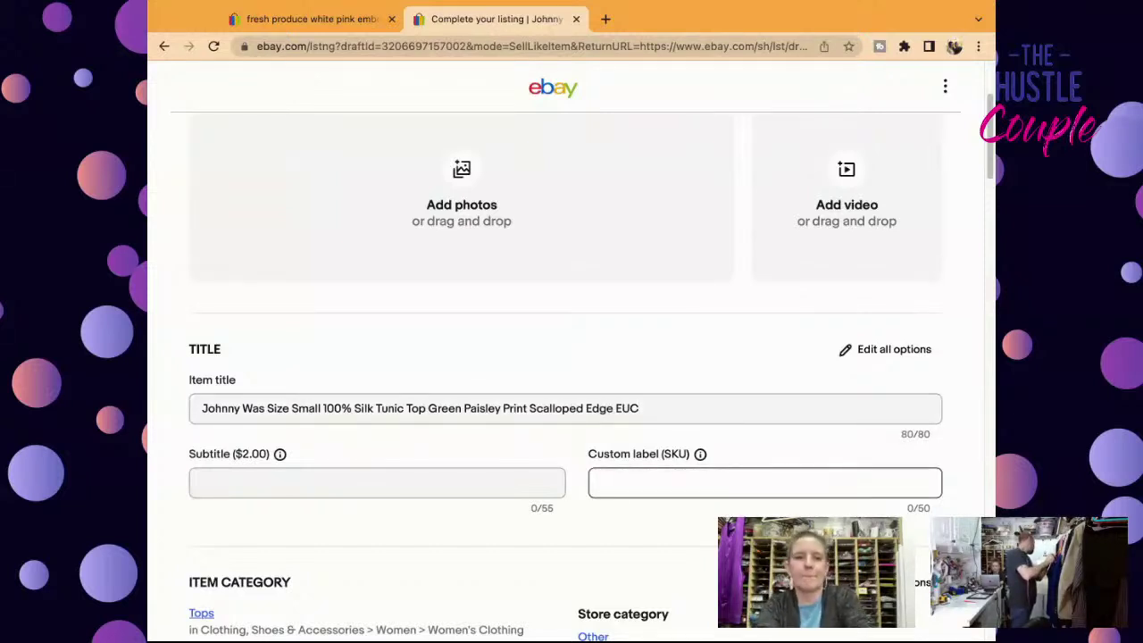
pyautogui.write('5517')
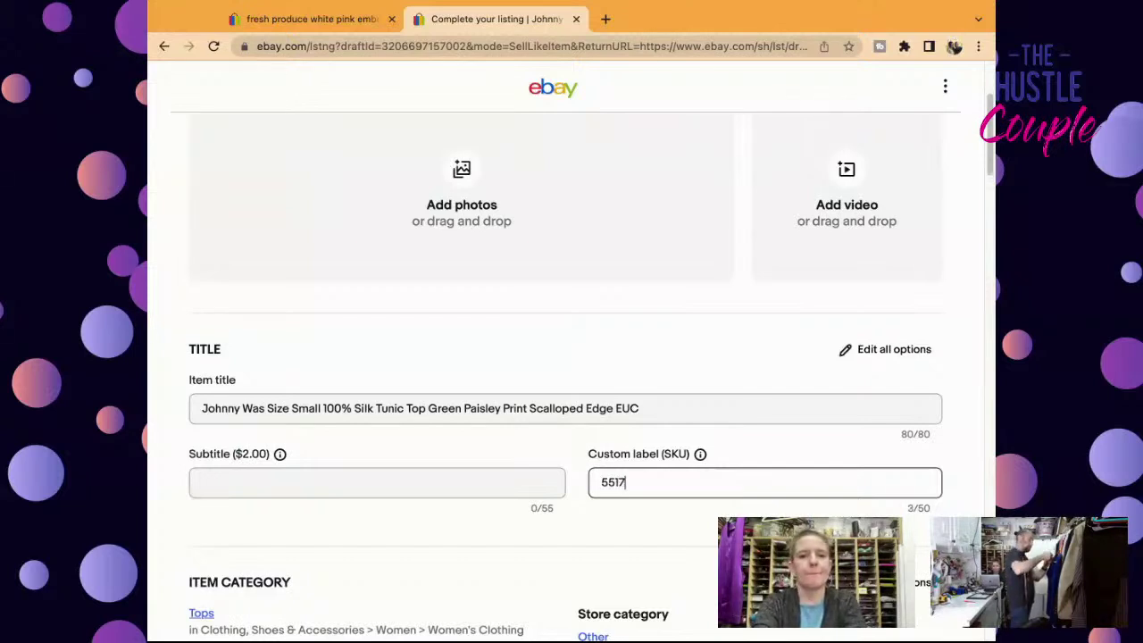
pyautogui.tripleClick(710, 413)
pyautogui.hotkey('ctrl', 'c')
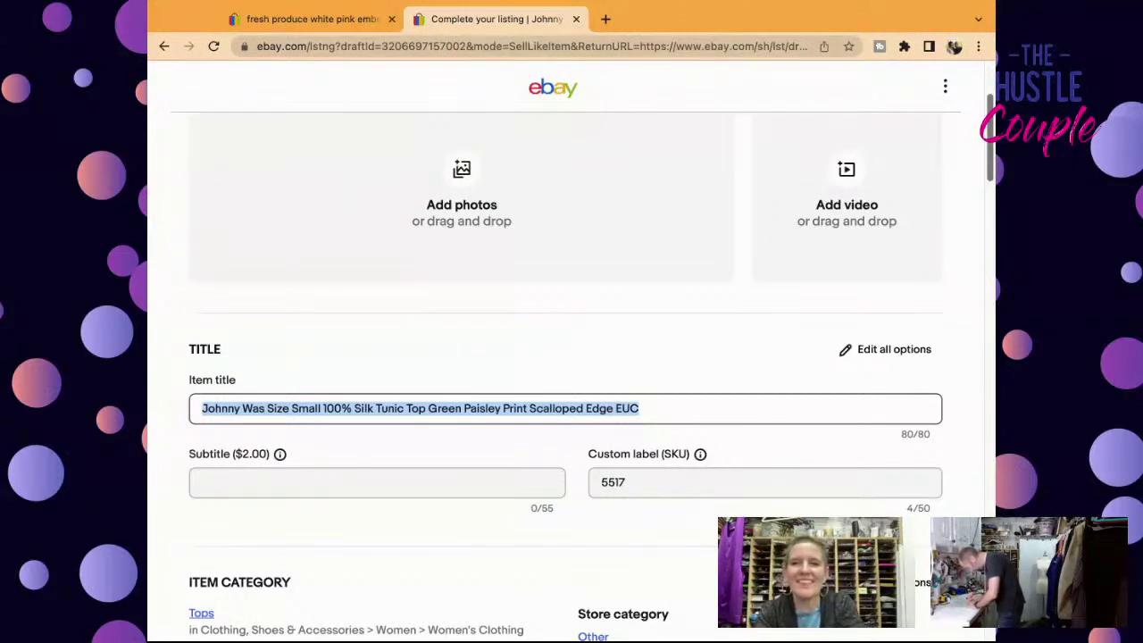
# - Set the size type to Regular and the size to XS in the required item specifics
pyautogui.scroll(1, 565, 357)
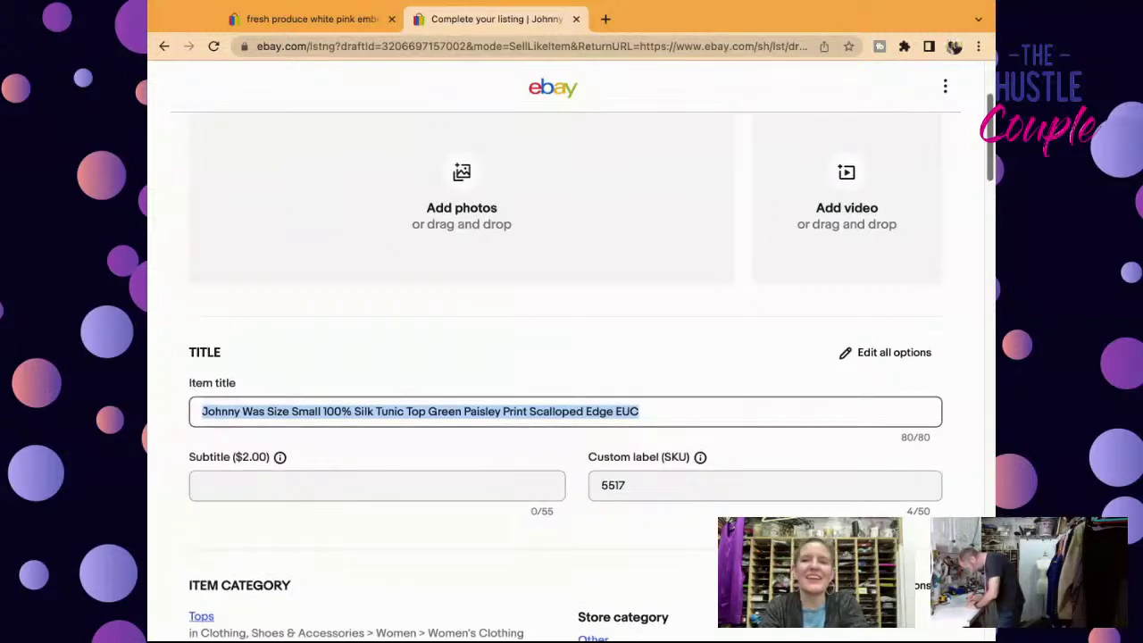
pyautogui.scroll(-1, 565, 384)
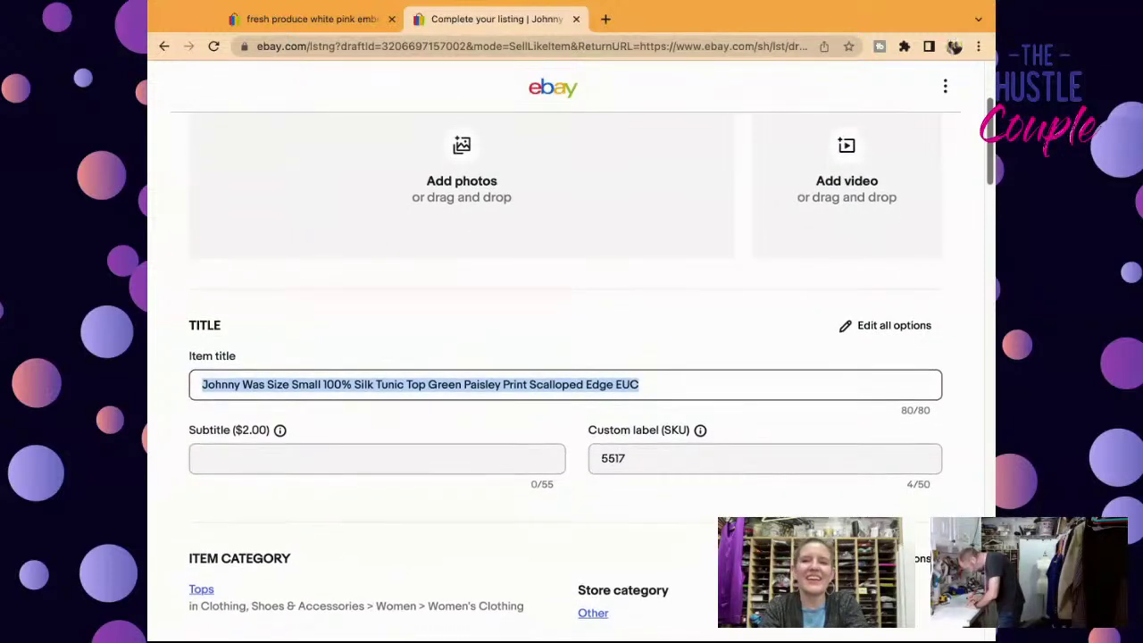
pyautogui.scroll(-1, 565, 375)
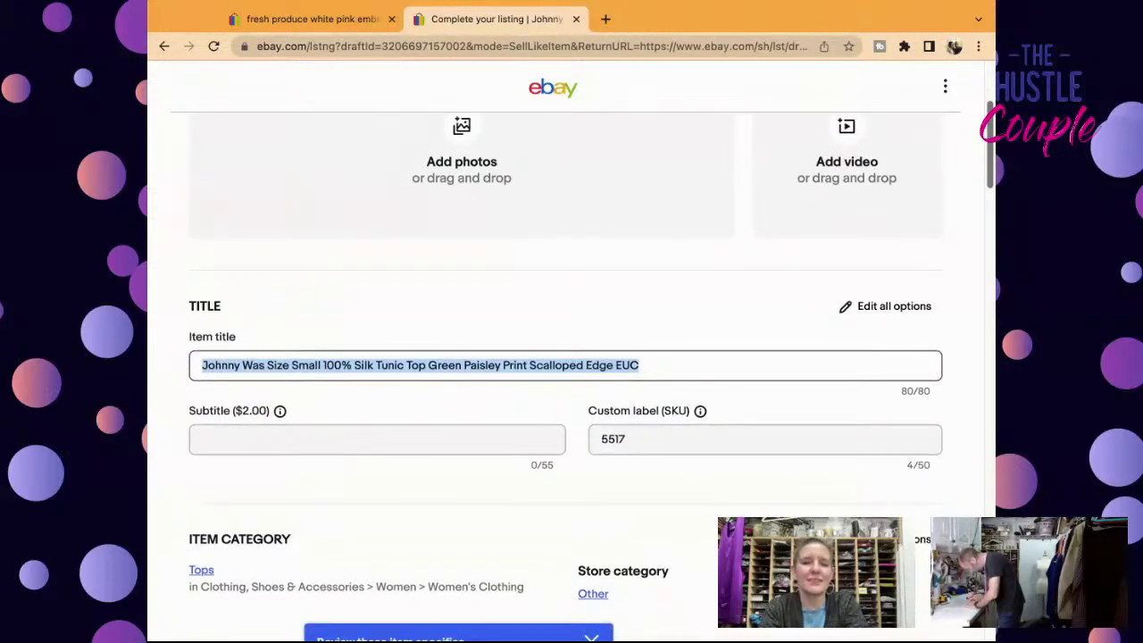
pyautogui.scroll(-6, 565, 375)
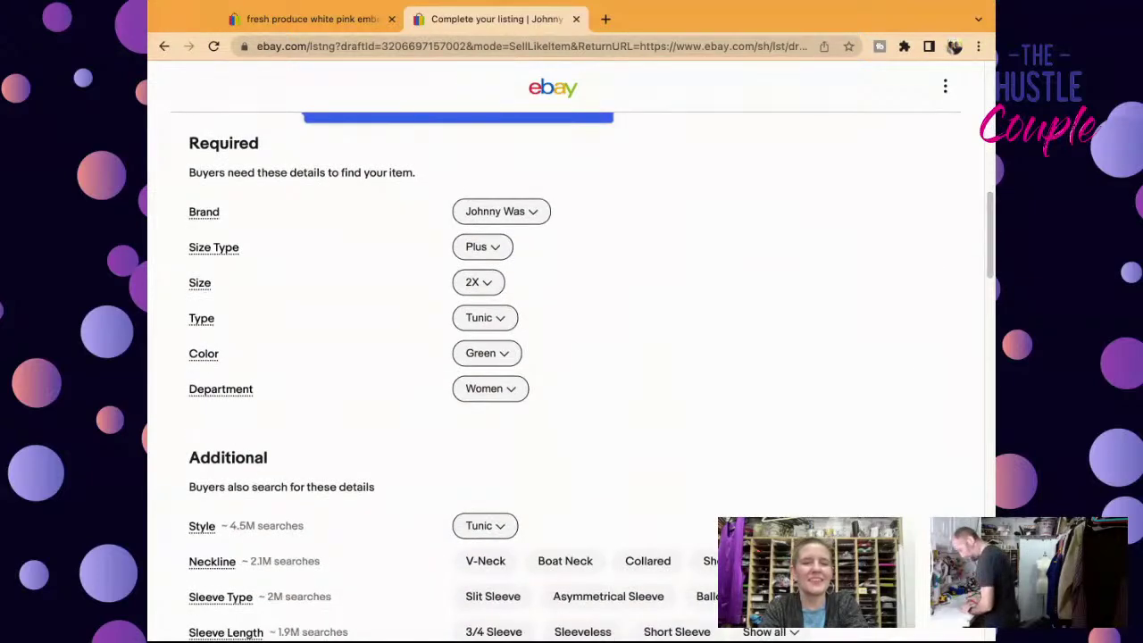
pyautogui.click(500, 248)
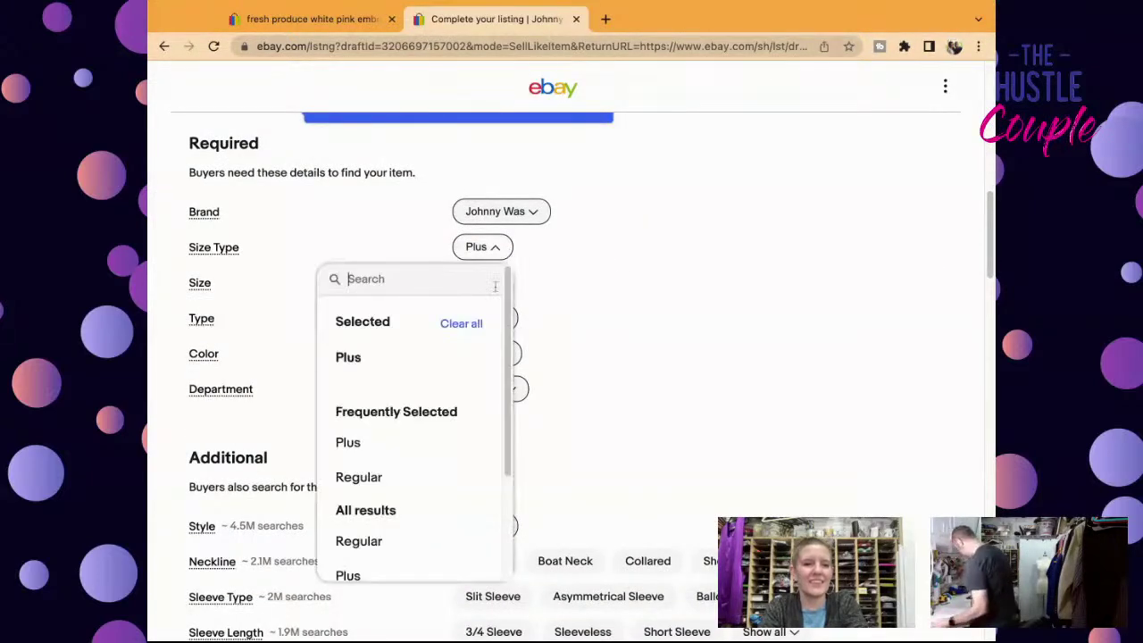
pyautogui.click(451, 480)
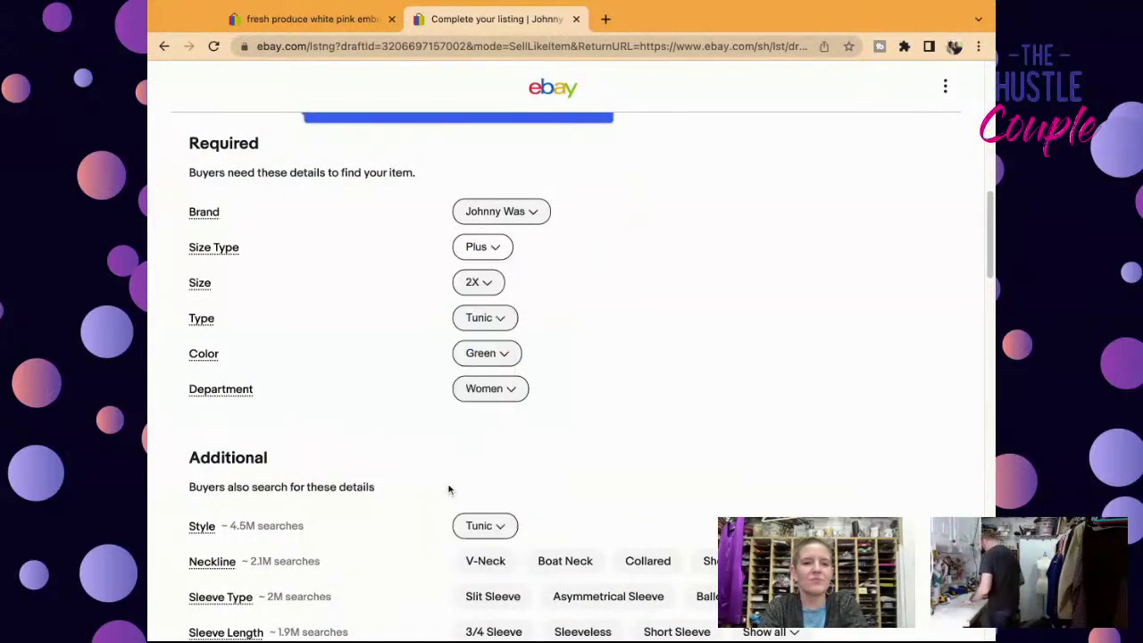
pyautogui.click(489, 286)
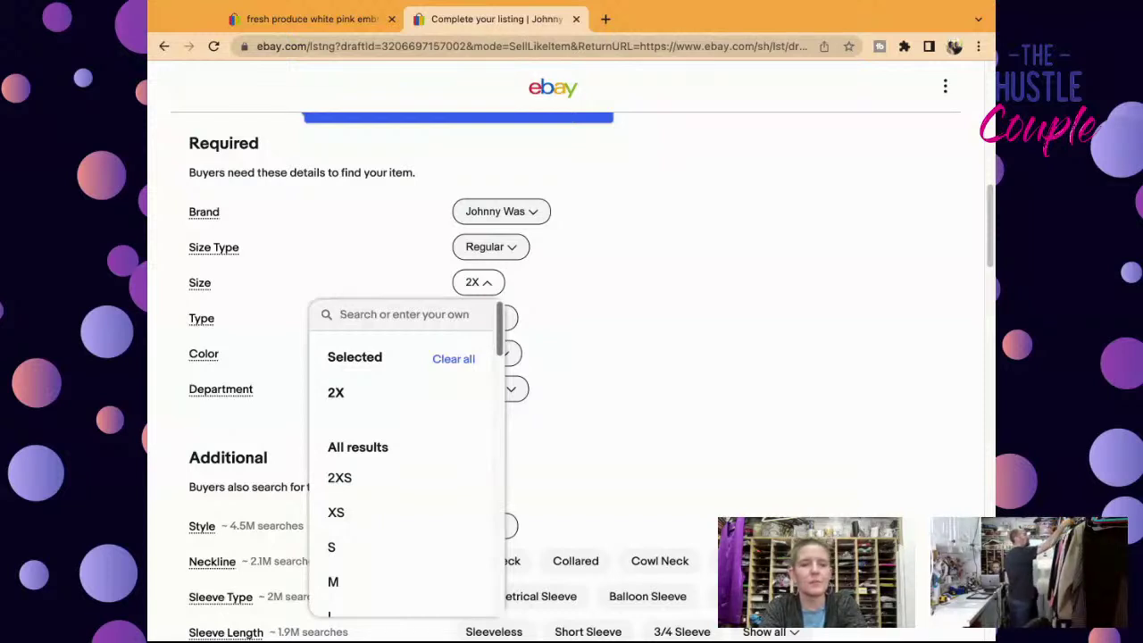
pyautogui.scroll(-3, 458, 437)
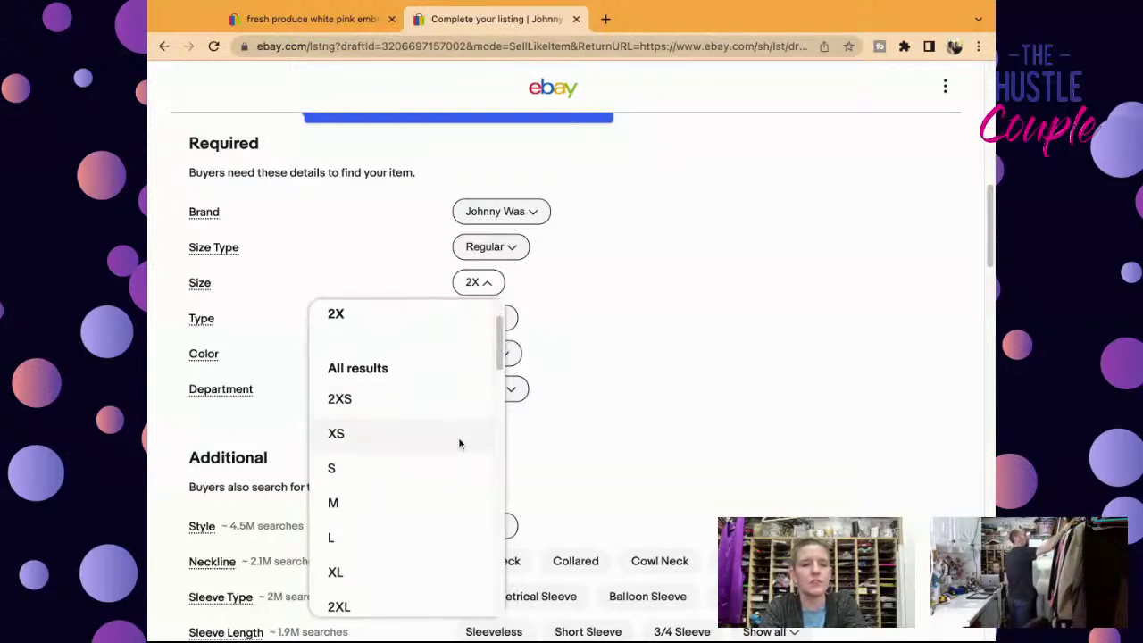
pyautogui.click(458, 433)
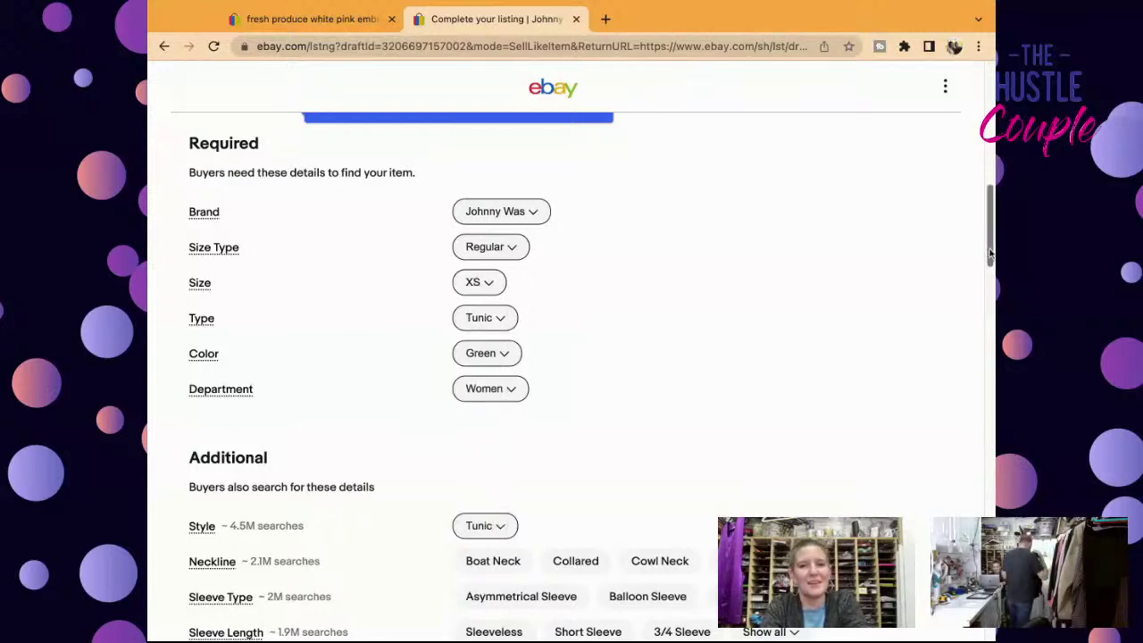
# - Set the sleeve length to 3/4 Sleeve in the additional item specifics
pyautogui.scroll(-1, 989, 254)
pyautogui.scroll(-4, 990, 255)
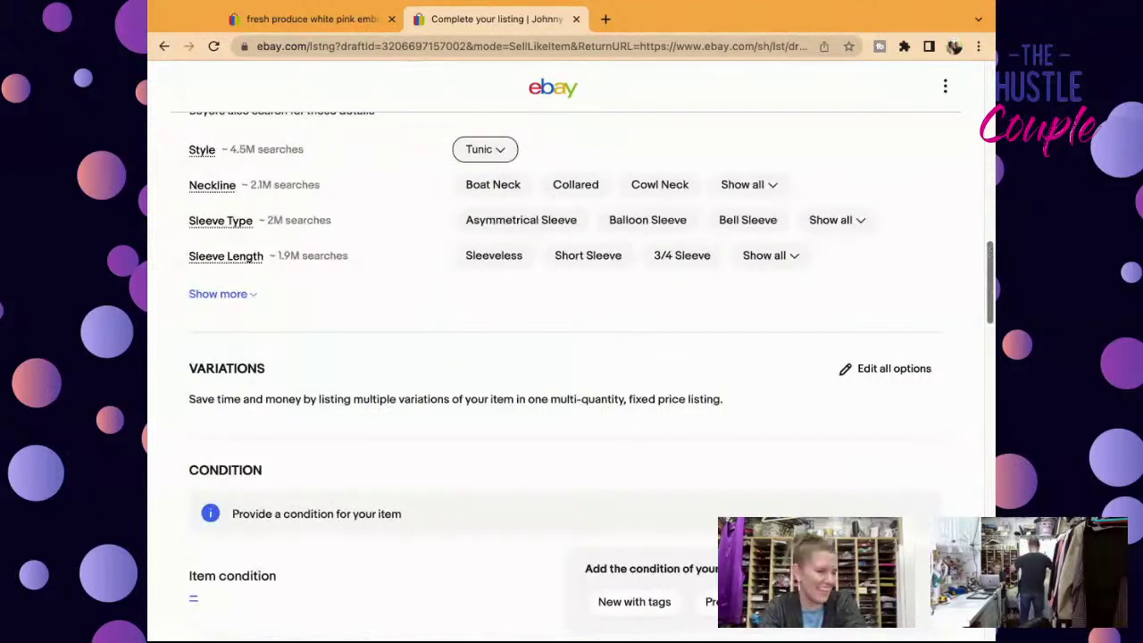
pyautogui.click(692, 260)
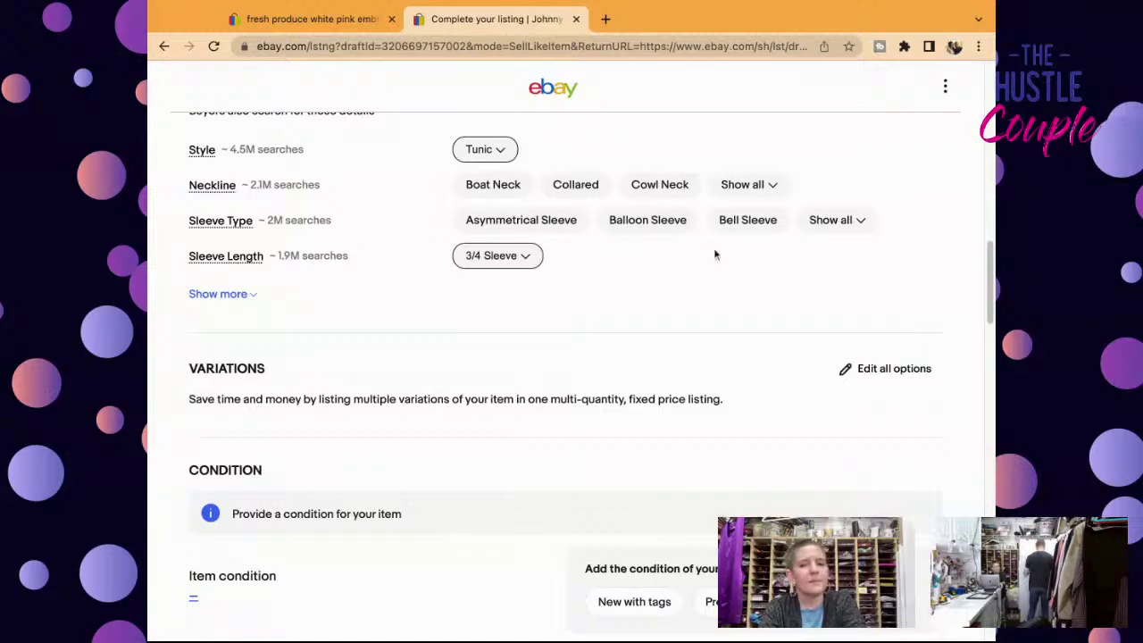
# - Set the item condition to Pre-owned
pyautogui.moveTo(991, 259); pyautogui.dragTo(989, 287)
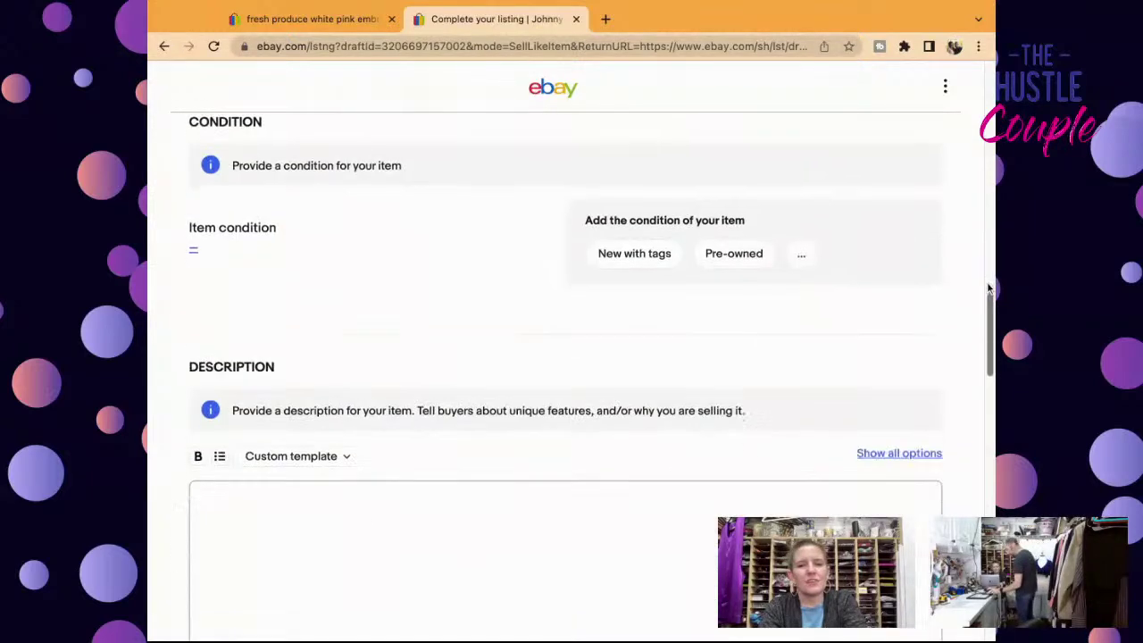
pyautogui.click(652, 273)
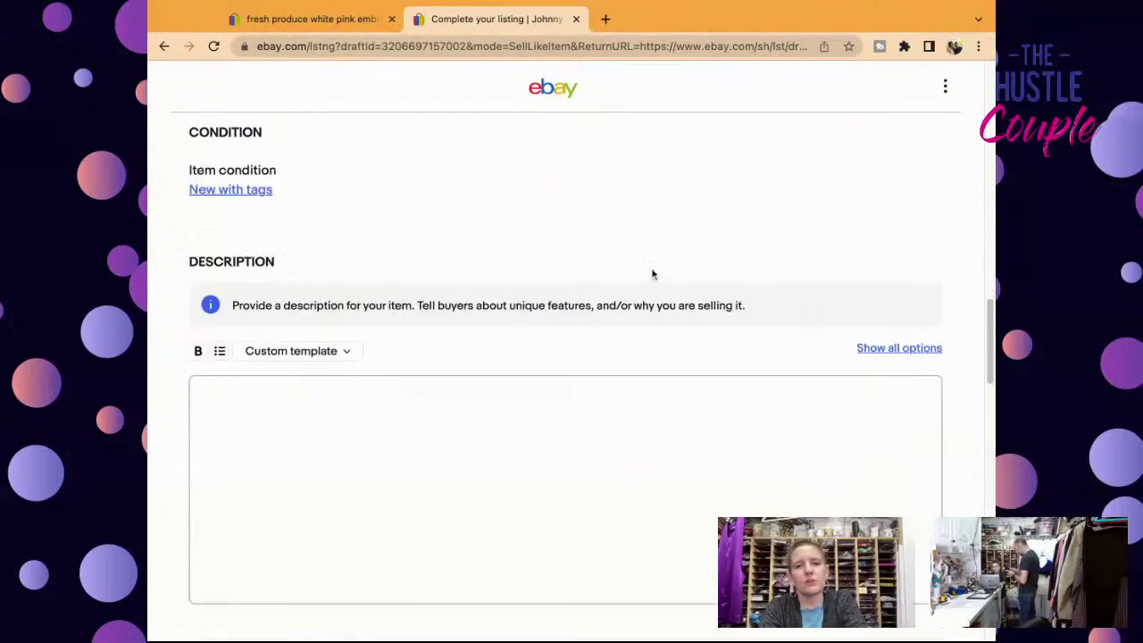
pyautogui.click(234, 189)
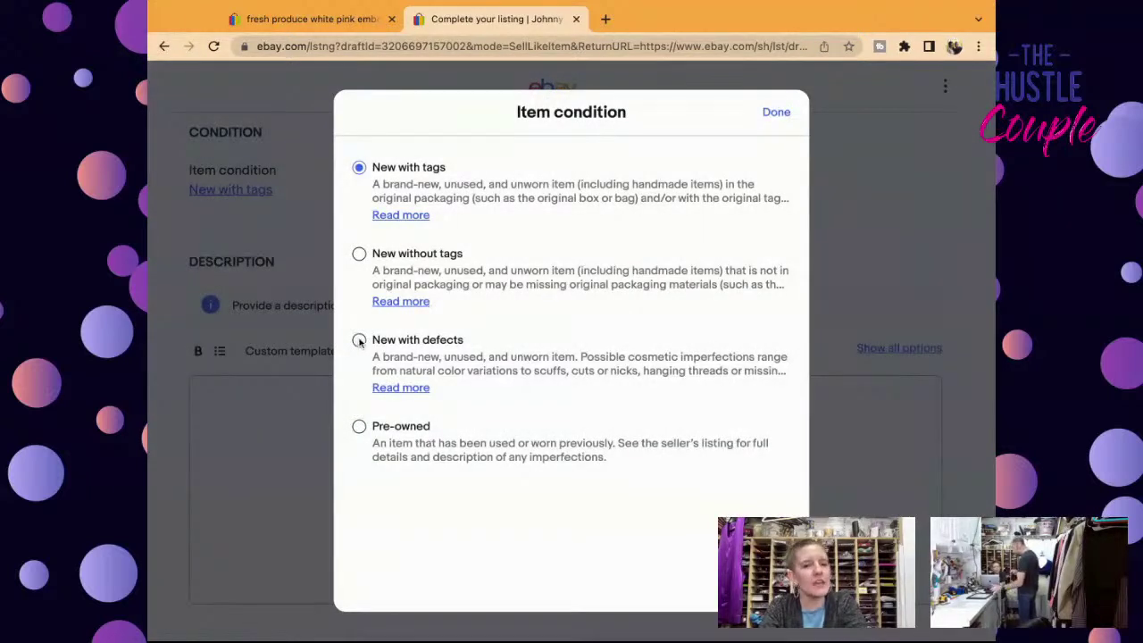
pyautogui.click(359, 426)
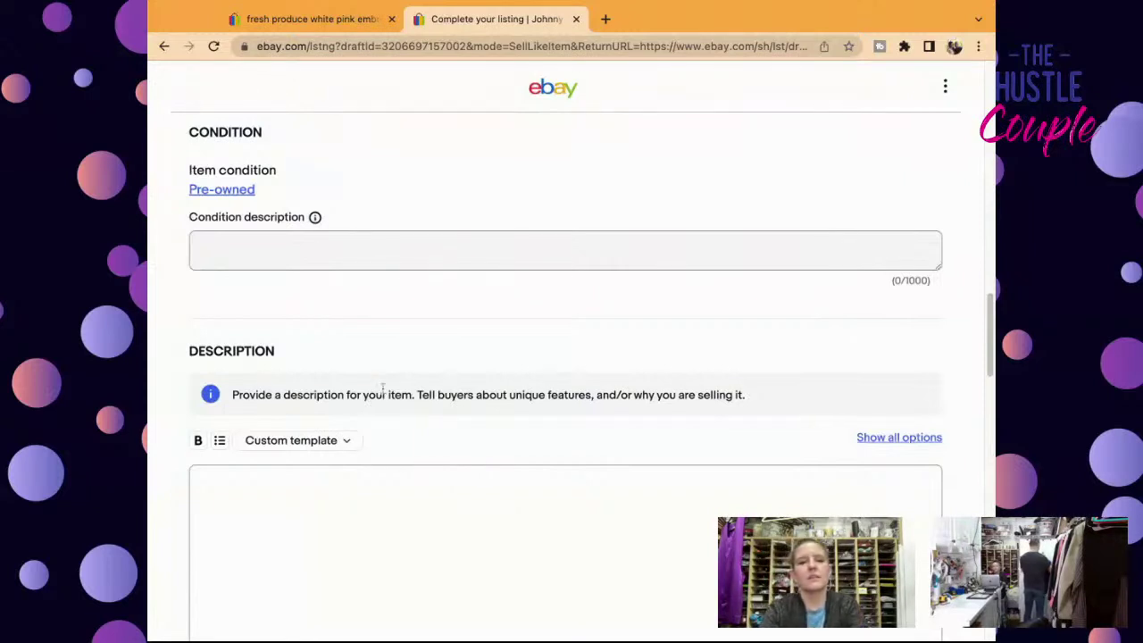
# - Enter the condition description "Excellent Pre-Owned Condition. No Rips, Stains, or Tears. Please See Detailed Measurements in the Photos."
pyautogui.click(536, 241)
pyautogui.write('Excellent Pre-Owned Condition.')
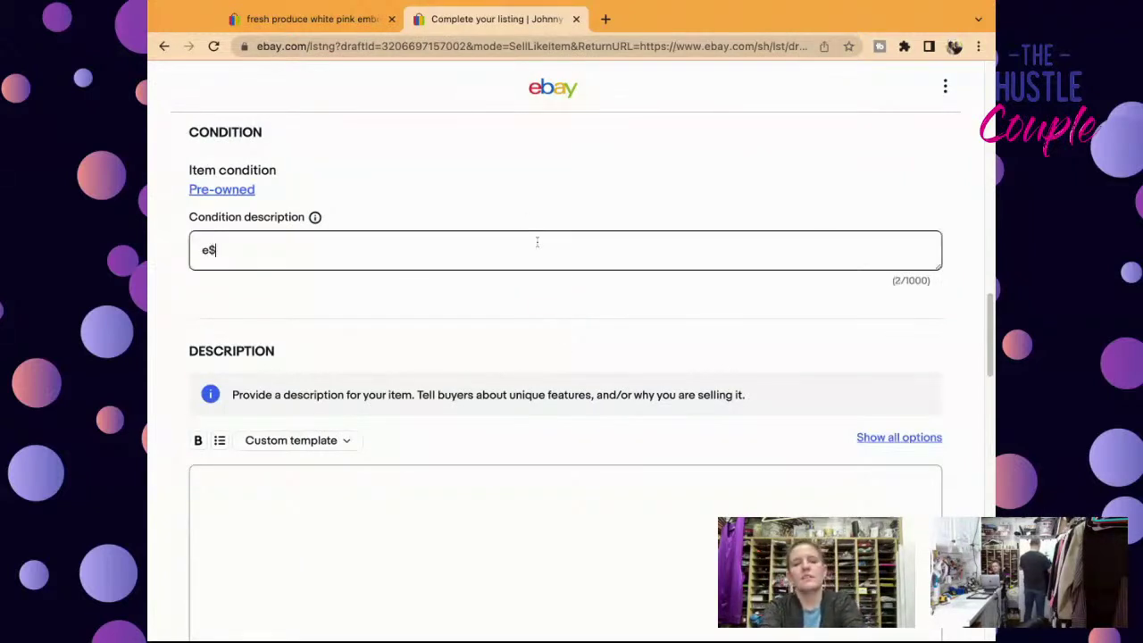
pyautogui.write(' No Rips, Stains, or Tears. m$')
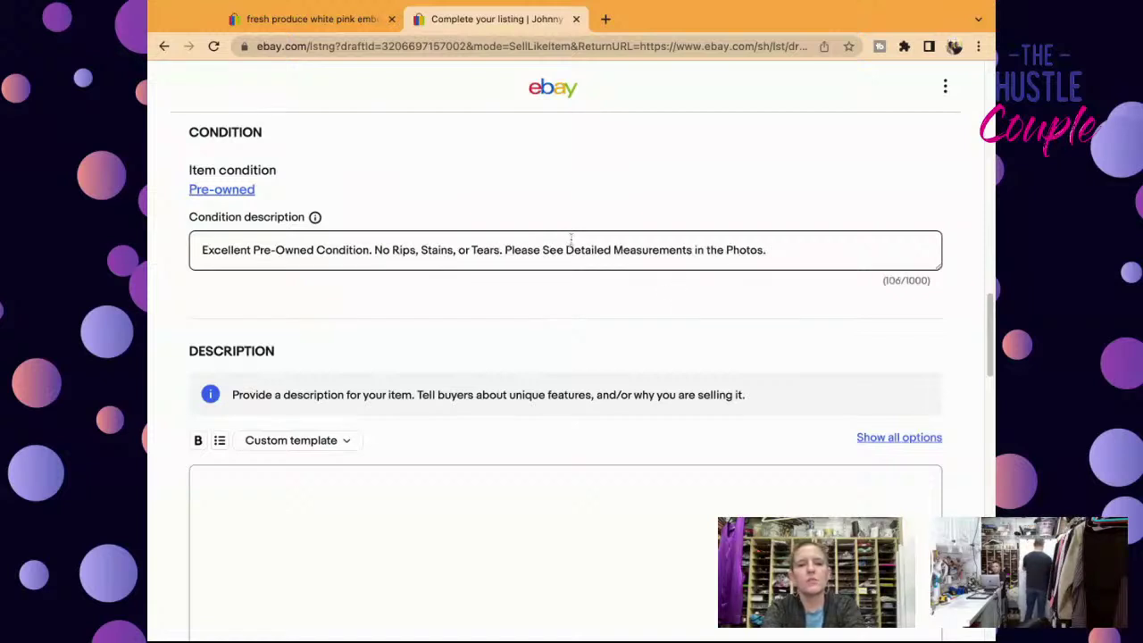
# - Fill the description with the copied title plus lines for excellent pre-owned condition, no rips, stains, or tears, and detailed measurements in the photos
pyautogui.click(777, 498)
pyautogui.hotkey('ctrl', 'v')
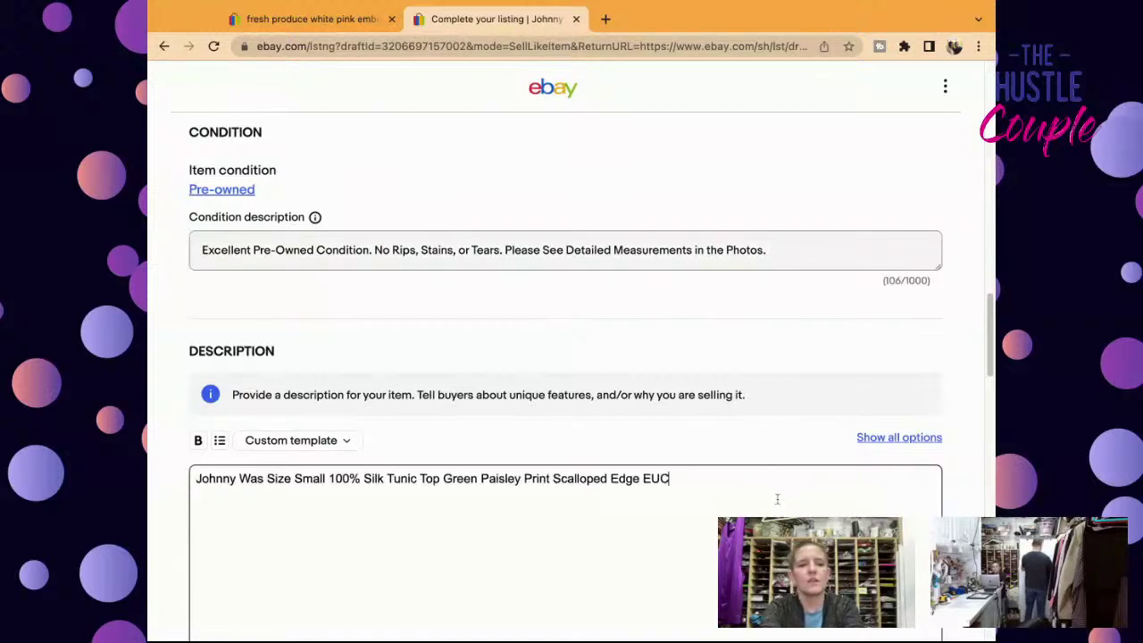
pyautogui.press('Return')
pyautogui.write('e$')
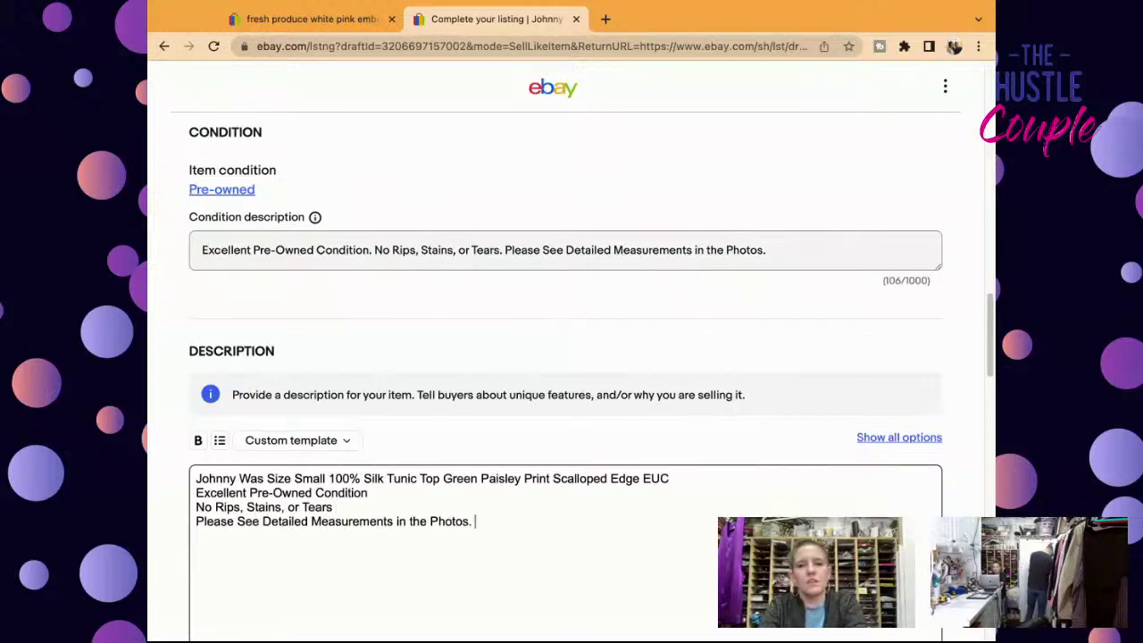
# - Dismiss the item specifics review tip and set the sleeve type to Bell Sleeve in the additional specifics
pyautogui.scroll(5, 993, 362)
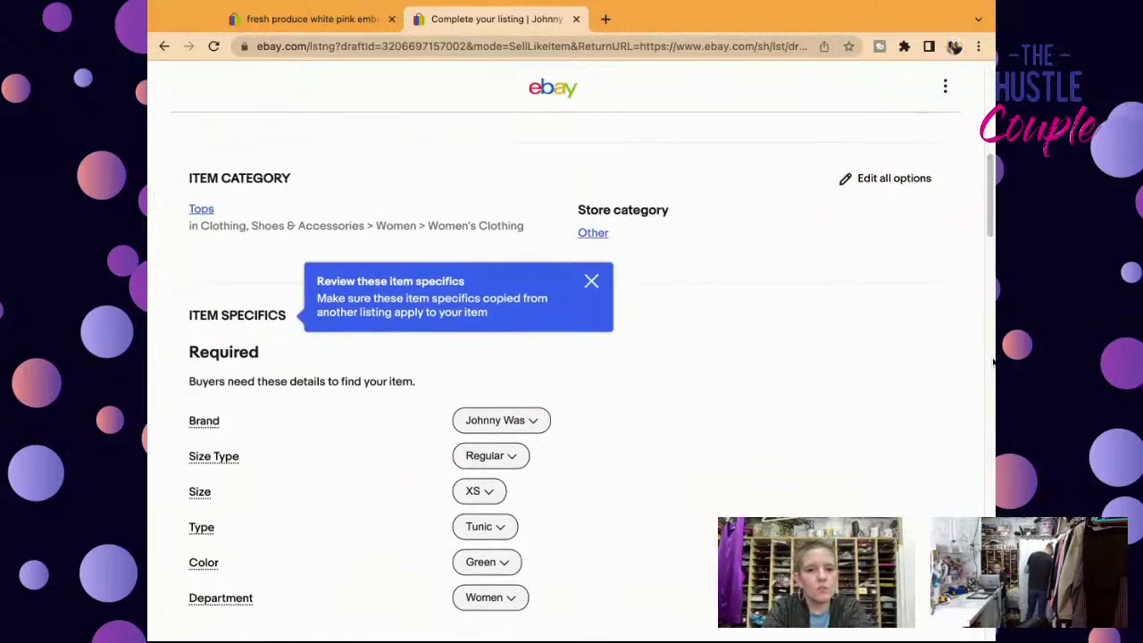
pyautogui.click(589, 282)
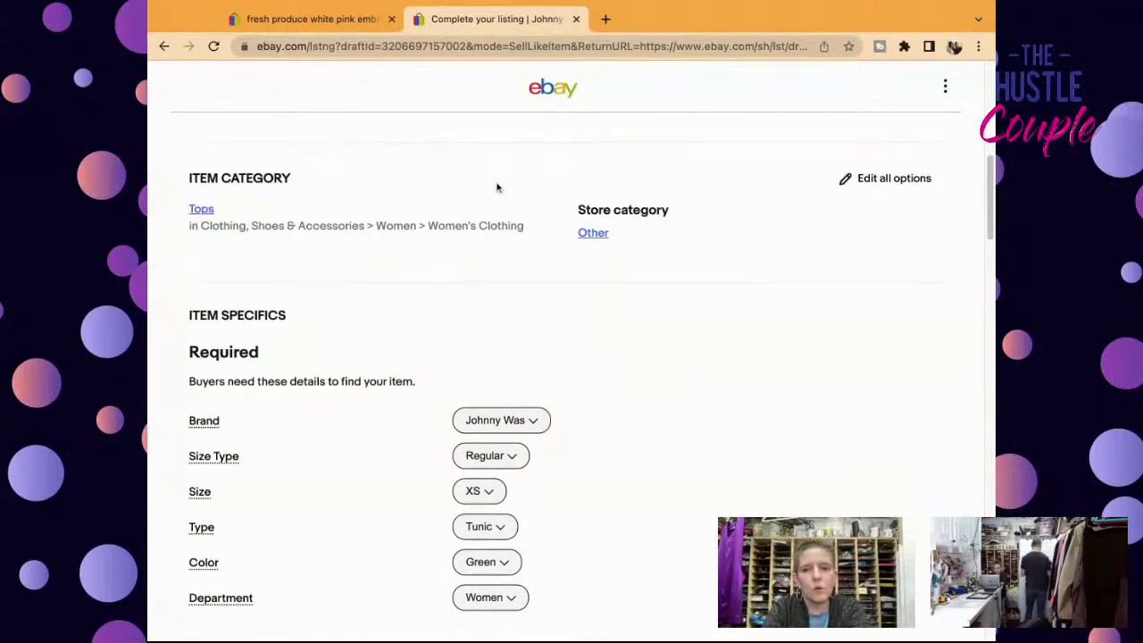
pyautogui.moveTo(993, 172); pyautogui.dragTo(993, 194)
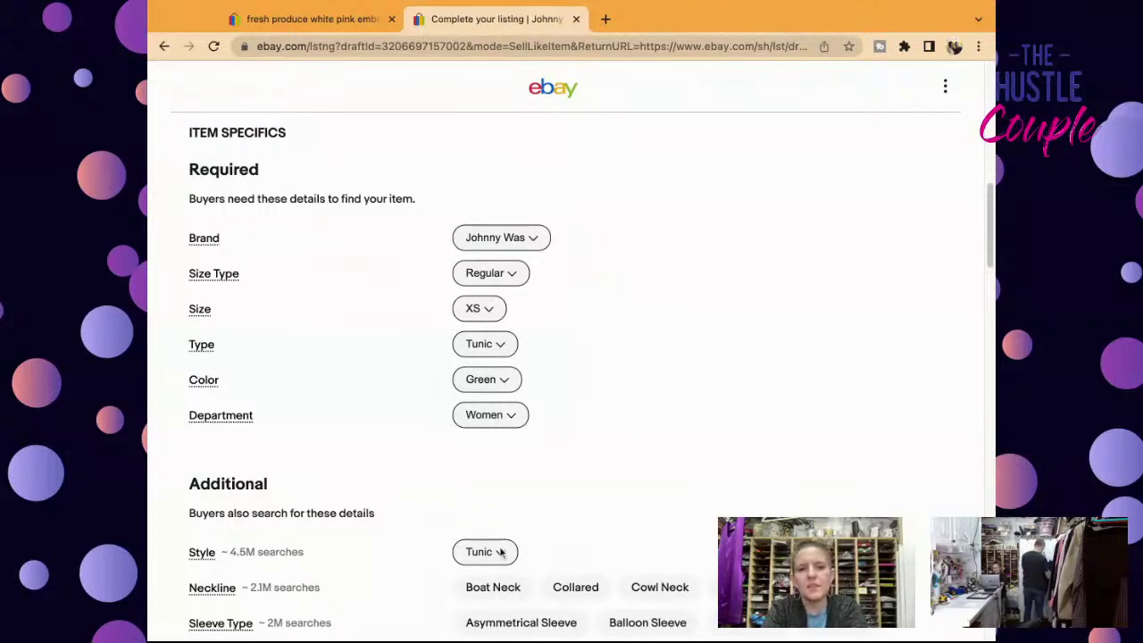
pyautogui.scroll(-2, 989, 200)
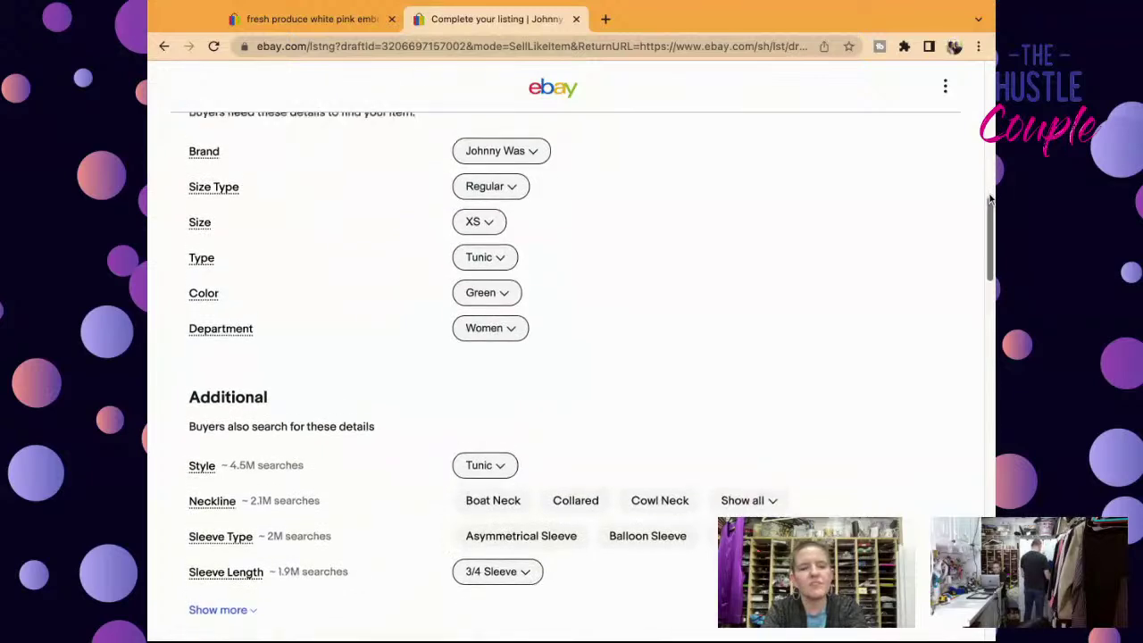
pyautogui.scroll(-3, 990, 200)
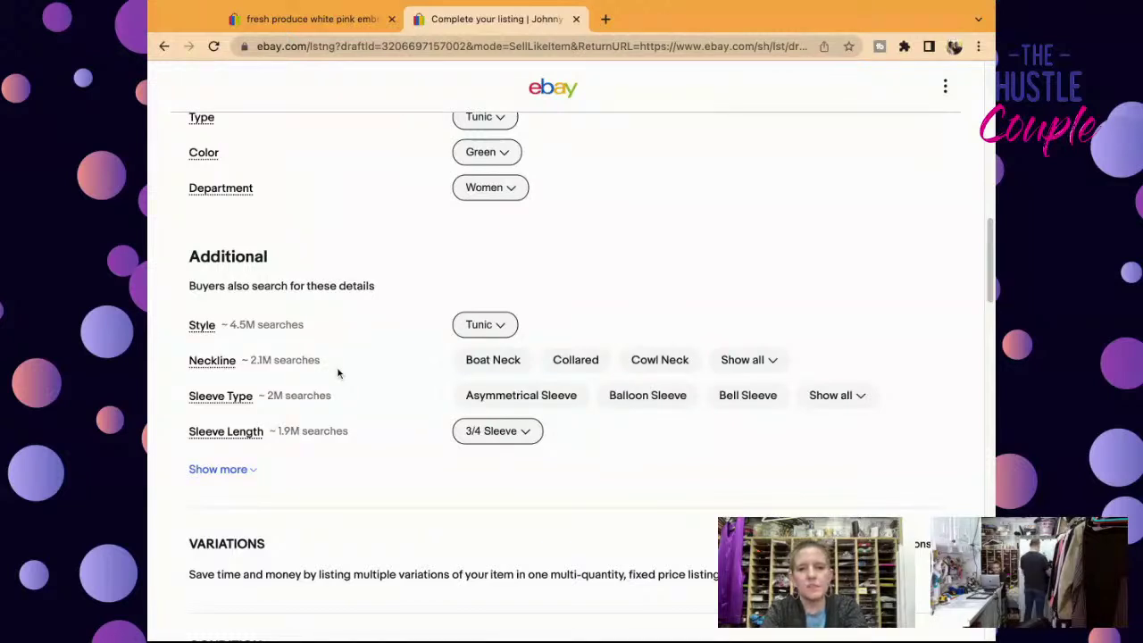
pyautogui.click(748, 395)
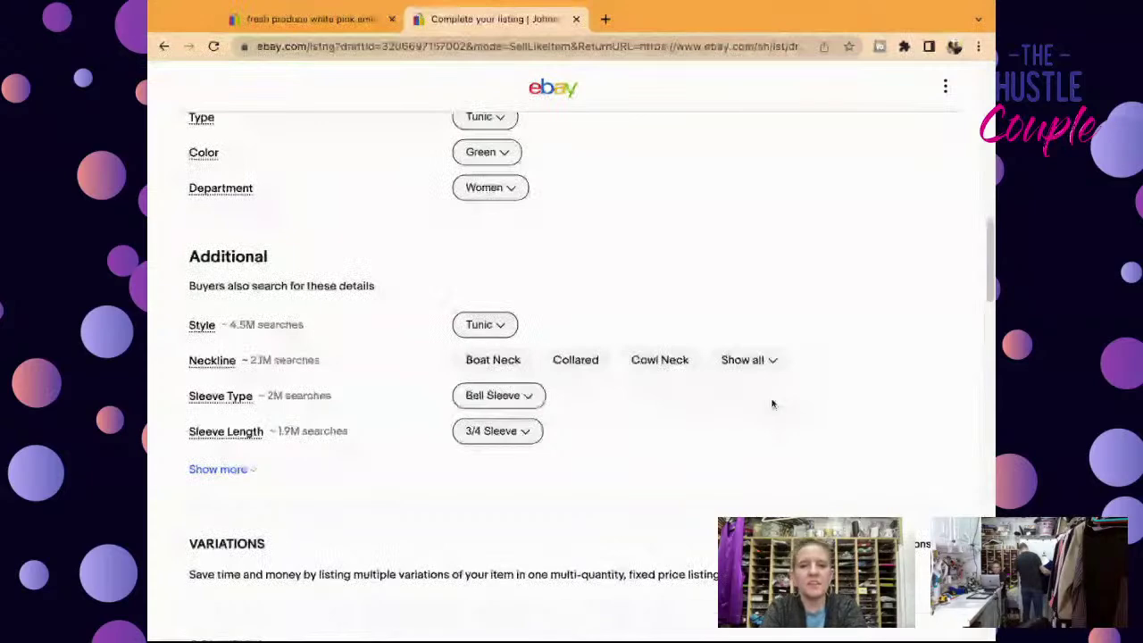
# - Change the Buy It Now pricing's offers setting to Allow offers
pyautogui.scroll(-2, 991, 242)
pyautogui.scroll(-3, 991, 244)
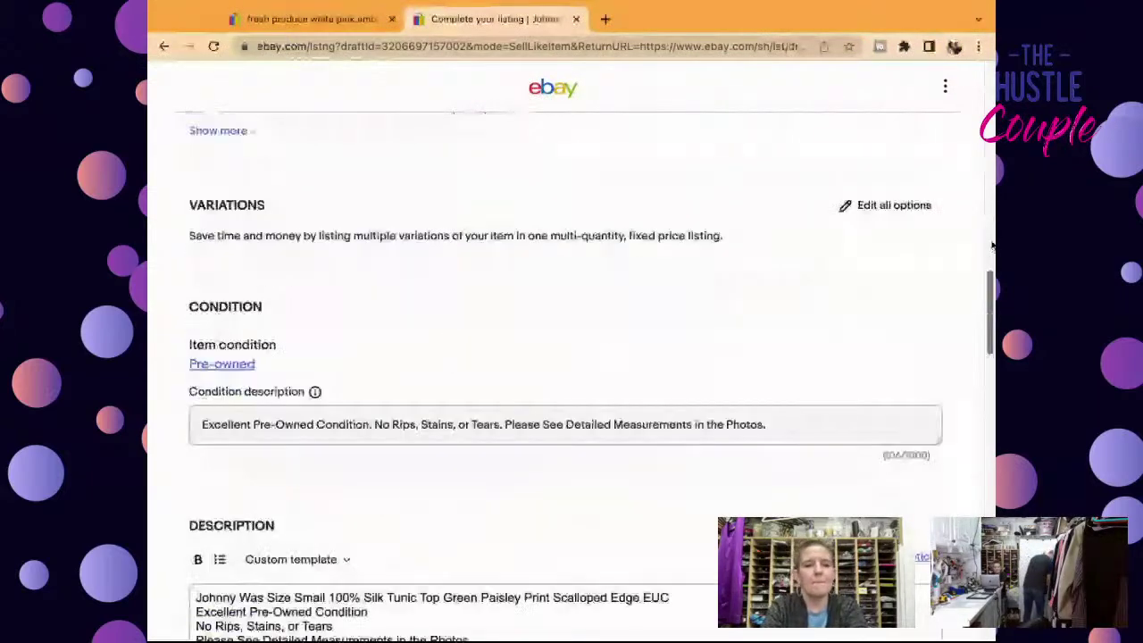
pyautogui.scroll(-7, 991, 245)
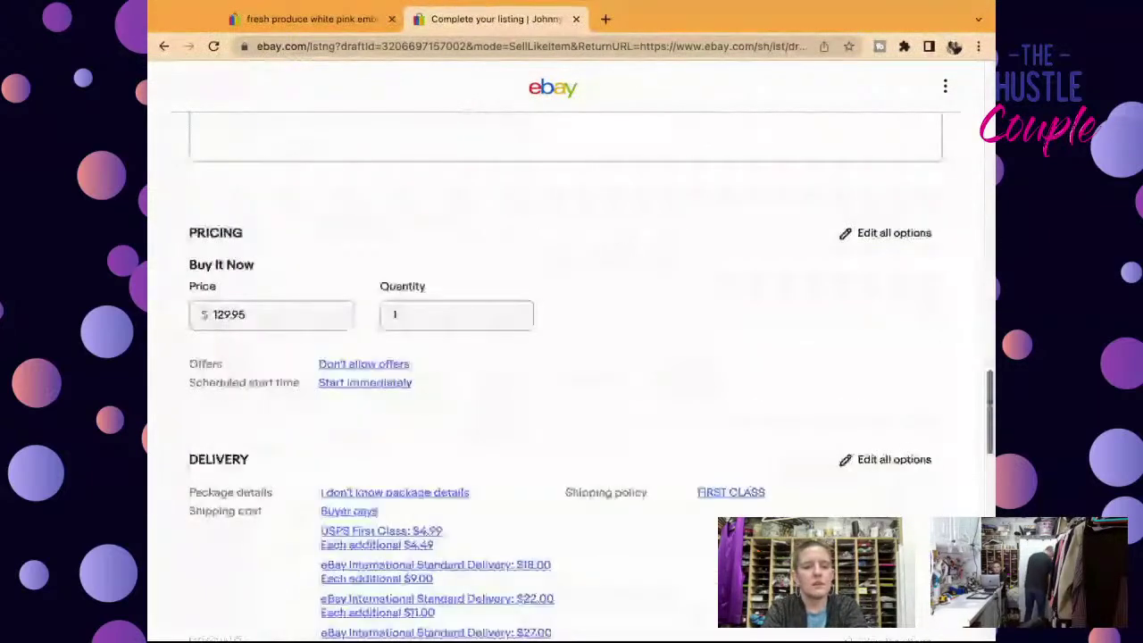
pyautogui.scroll(-1, 434, 367)
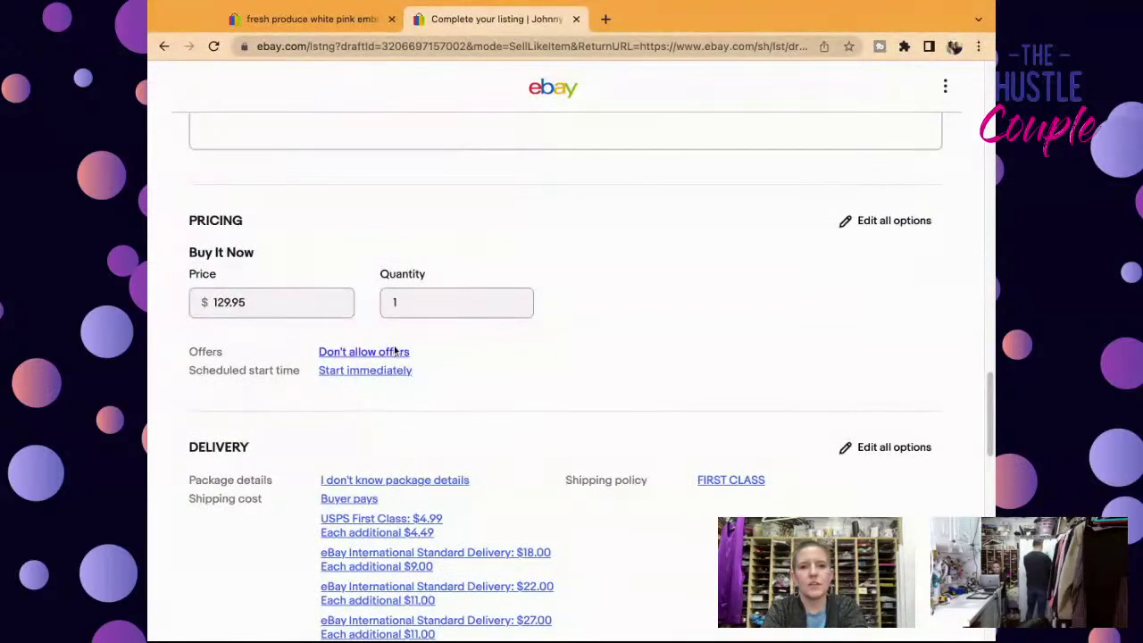
pyautogui.click(397, 353)
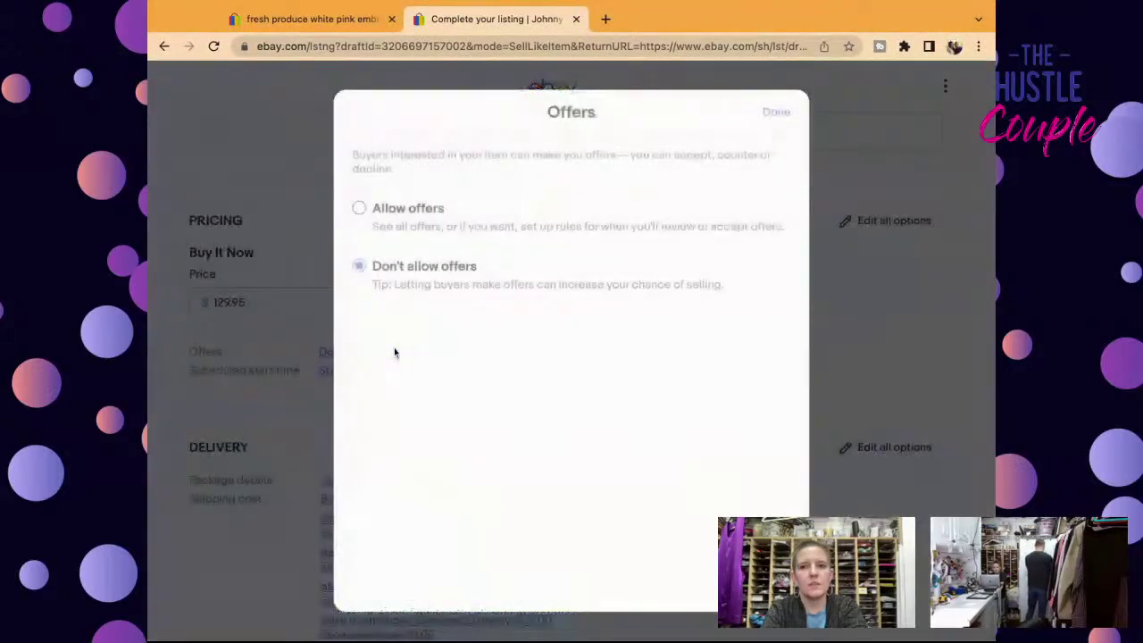
pyautogui.click(412, 221)
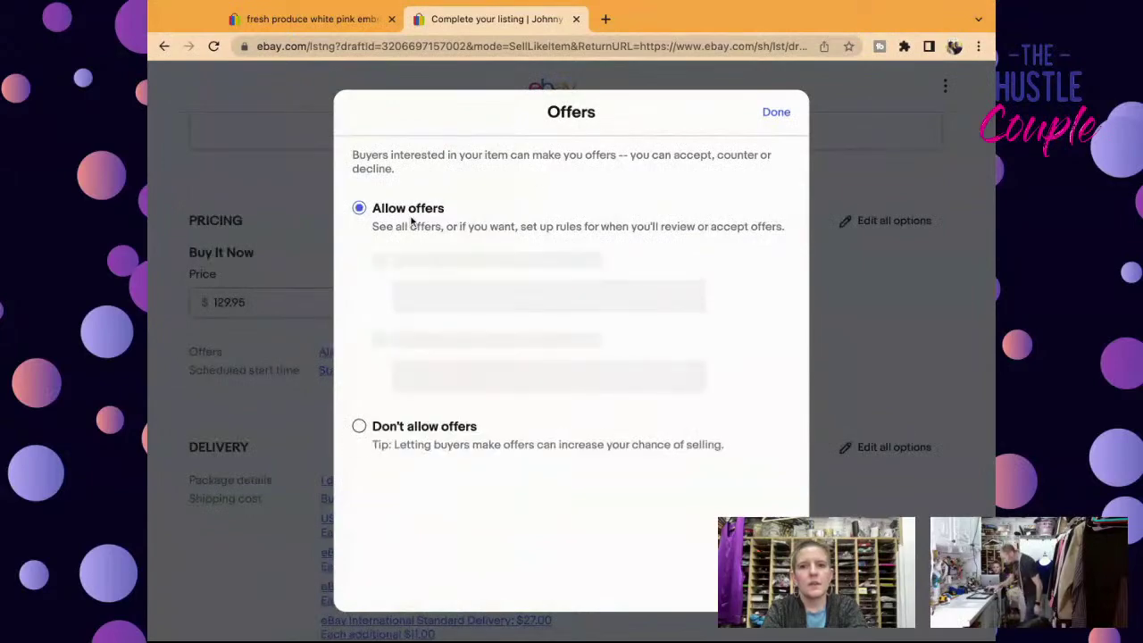
pyautogui.click(774, 115)
# - Add the eight photos of the green tunic, its labels and the measurement card to the listing
pyautogui.scroll(4, 989, 437)
pyautogui.scroll(15, 990, 438)
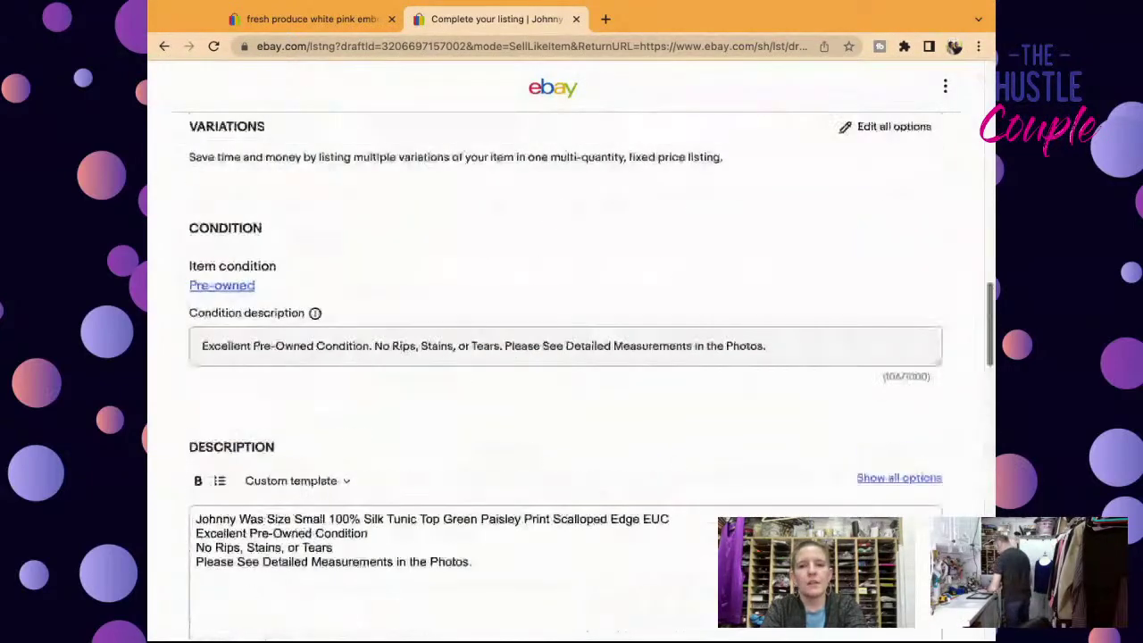
pyautogui.scroll(5, 572, 357)
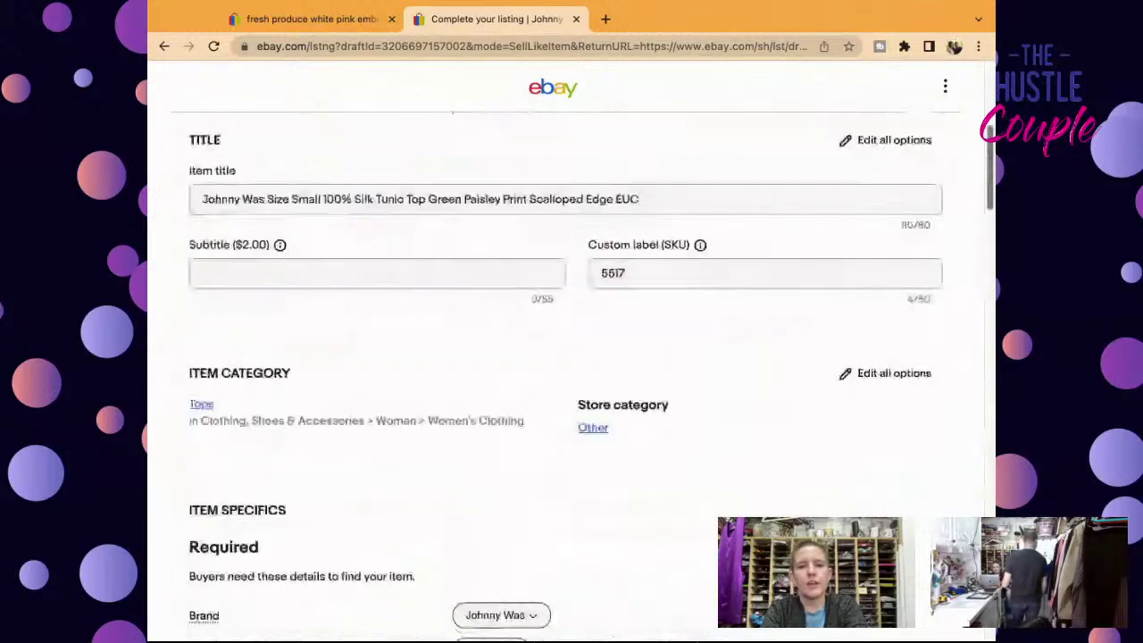
pyautogui.scroll(2, 571, 357)
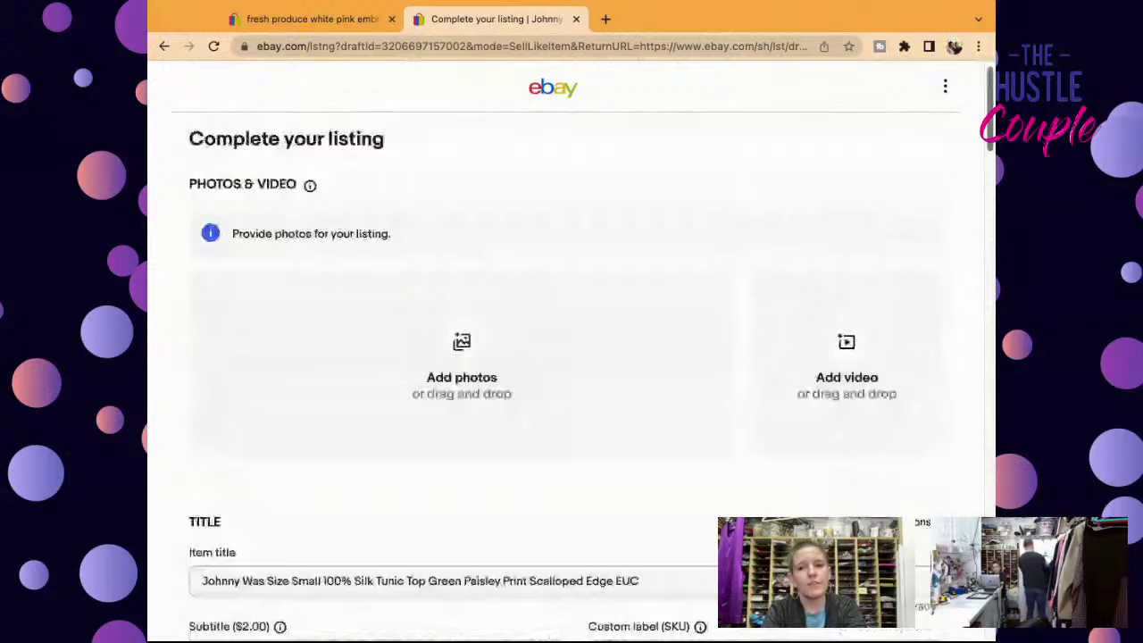
pyautogui.moveTo(565, 357); pyautogui.dragTo(565, 332)
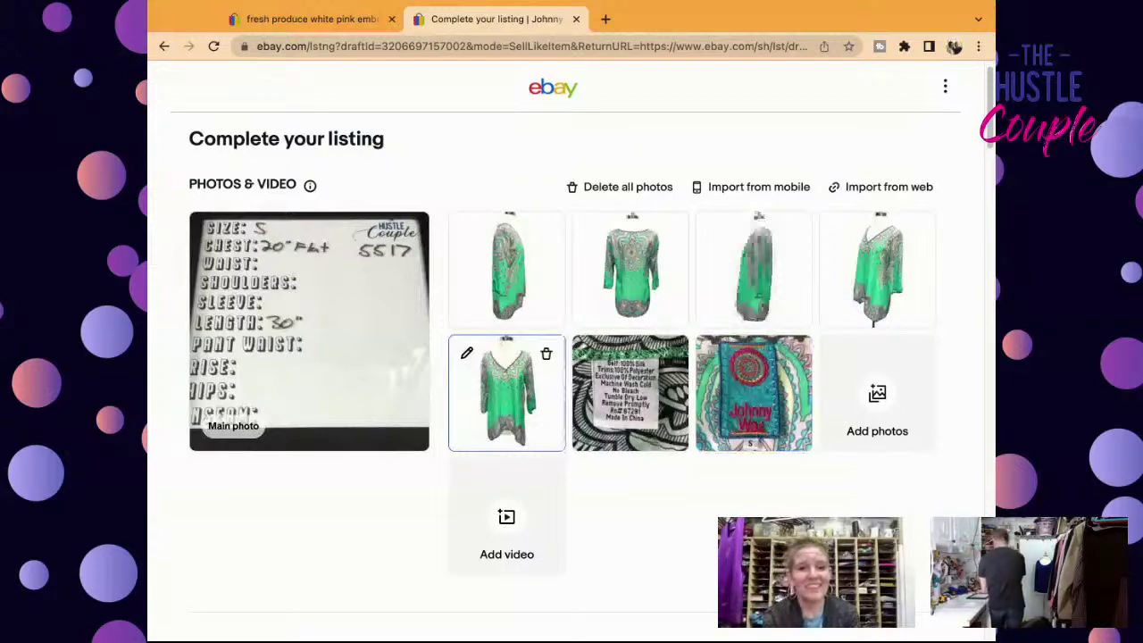
# - Make the front view the main photo, put the angled front view second, and place the brand label and care label before the measurement card
pyautogui.moveTo(506, 393); pyautogui.dragTo(309, 330)
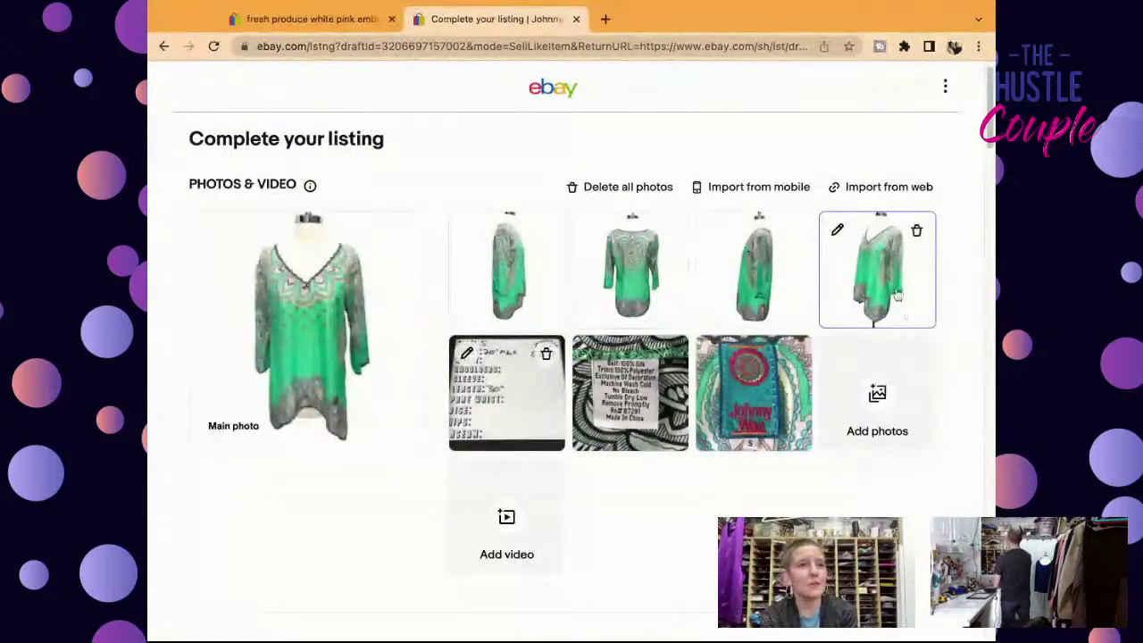
pyautogui.moveTo(898, 294); pyautogui.dragTo(506, 272)
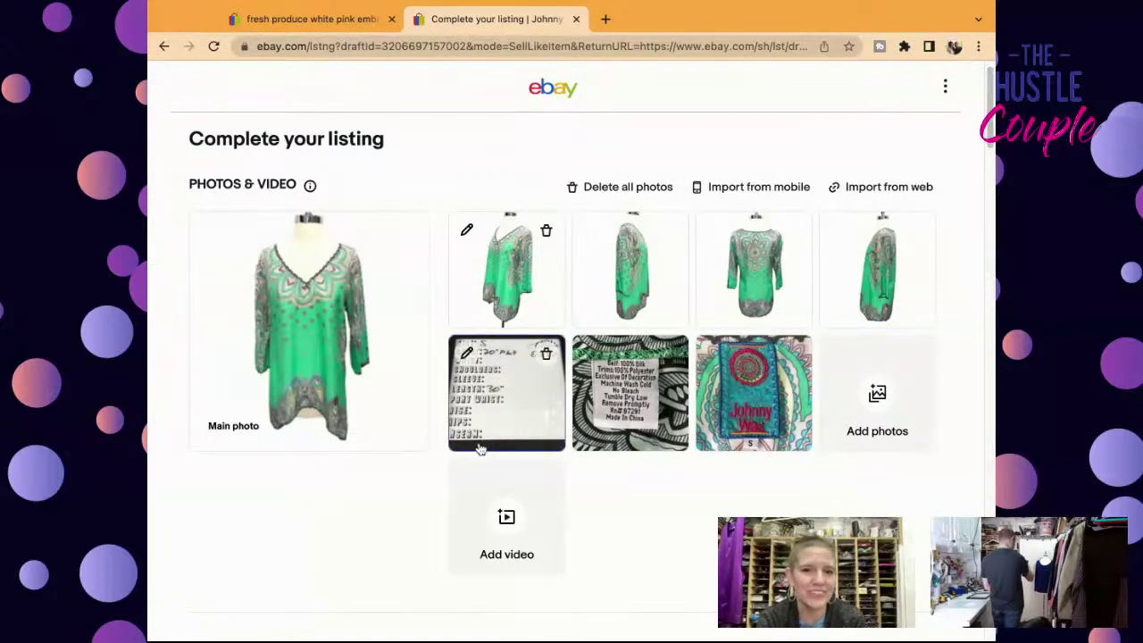
pyautogui.moveTo(744, 433); pyautogui.dragTo(507, 393)
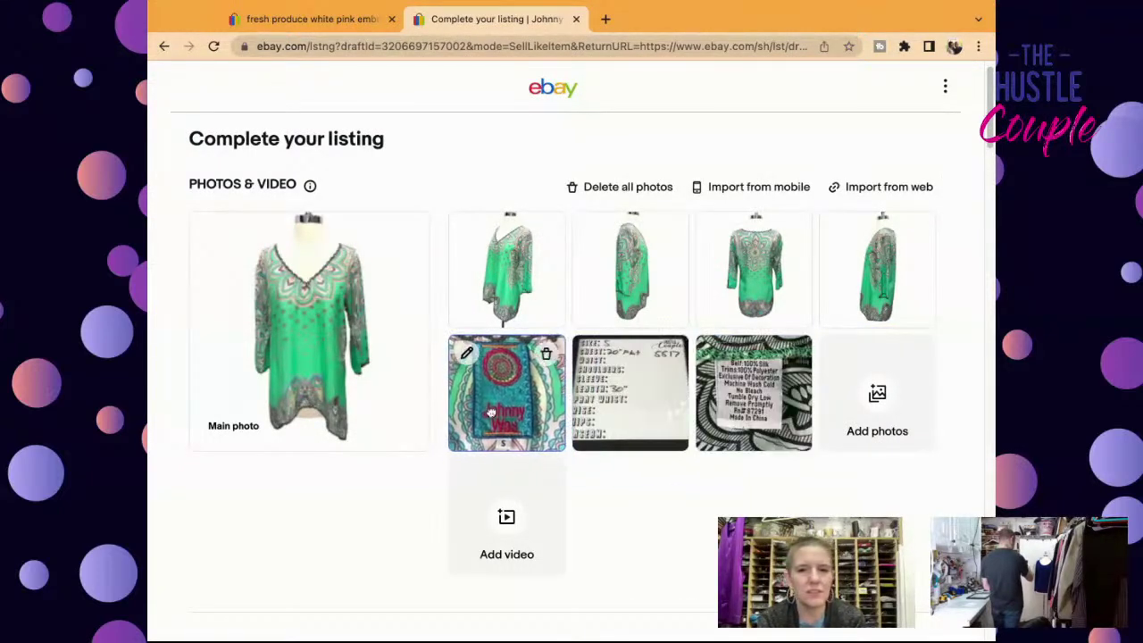
pyautogui.moveTo(754, 393); pyautogui.dragTo(635, 388)
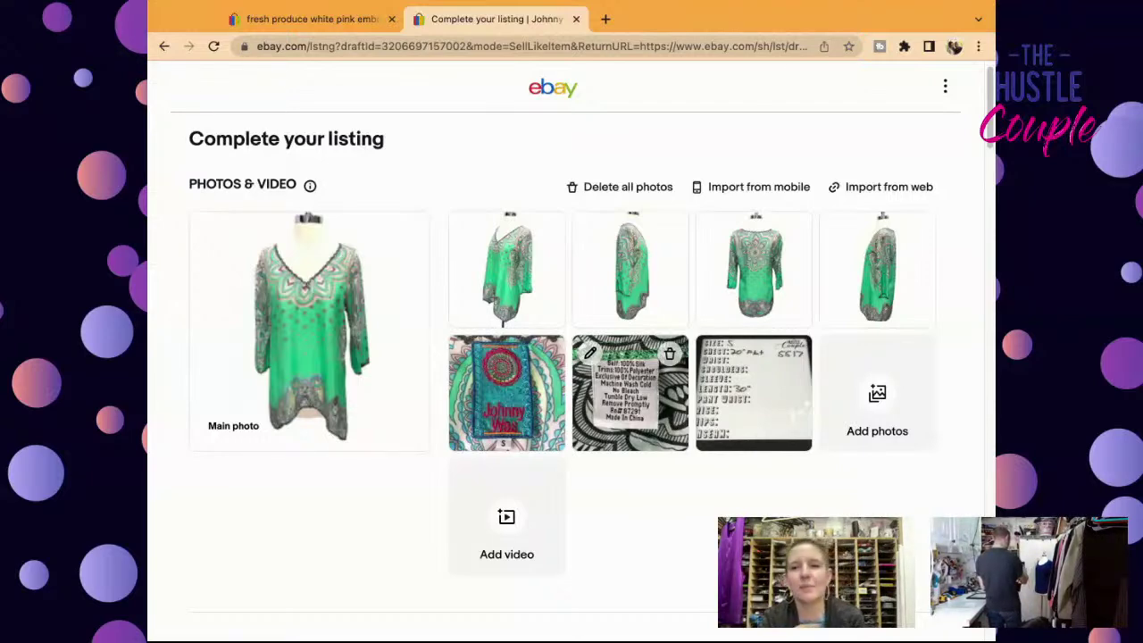
# - Publish the tunic listing and return to the drafts list
pyautogui.scroll(-3, 989, 127)
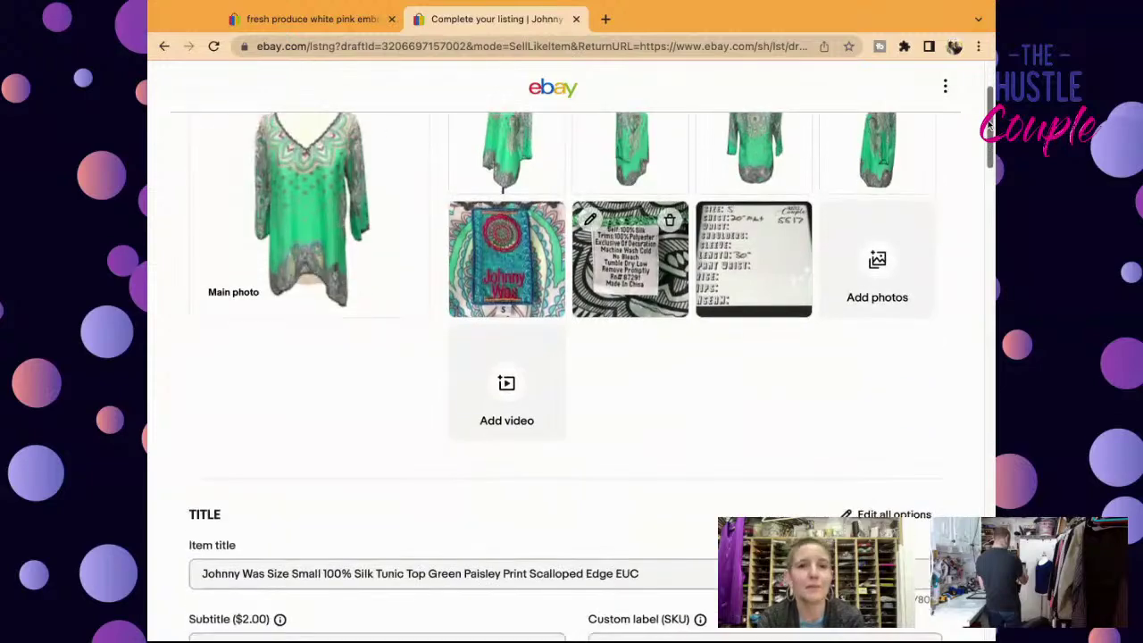
pyautogui.scroll(-9, 989, 127)
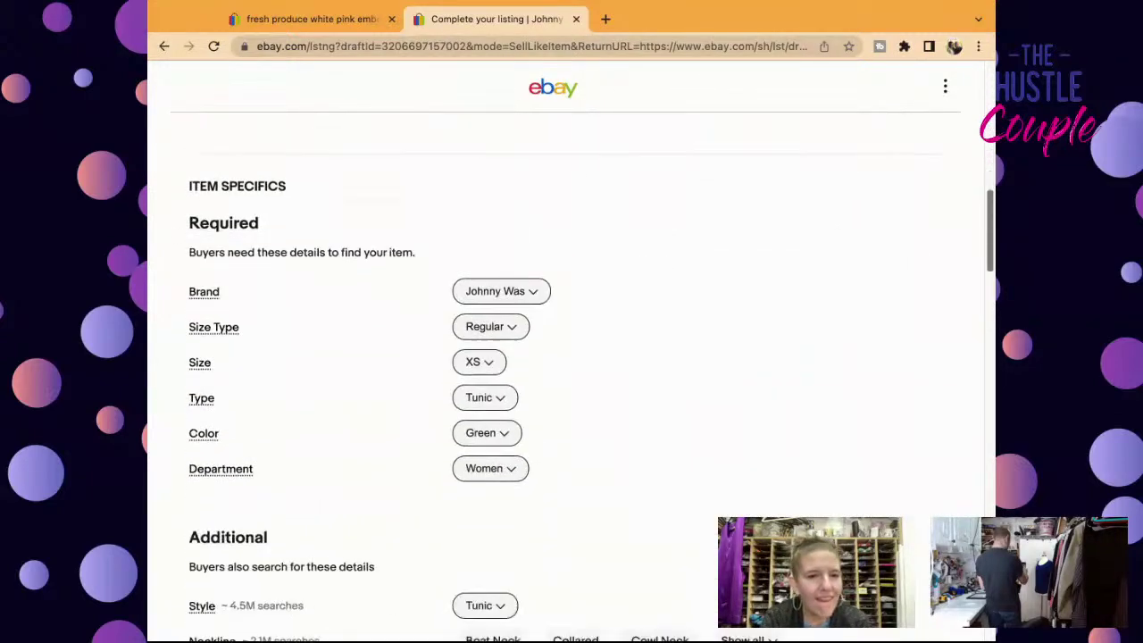
pyautogui.scroll(-11, 564, 375)
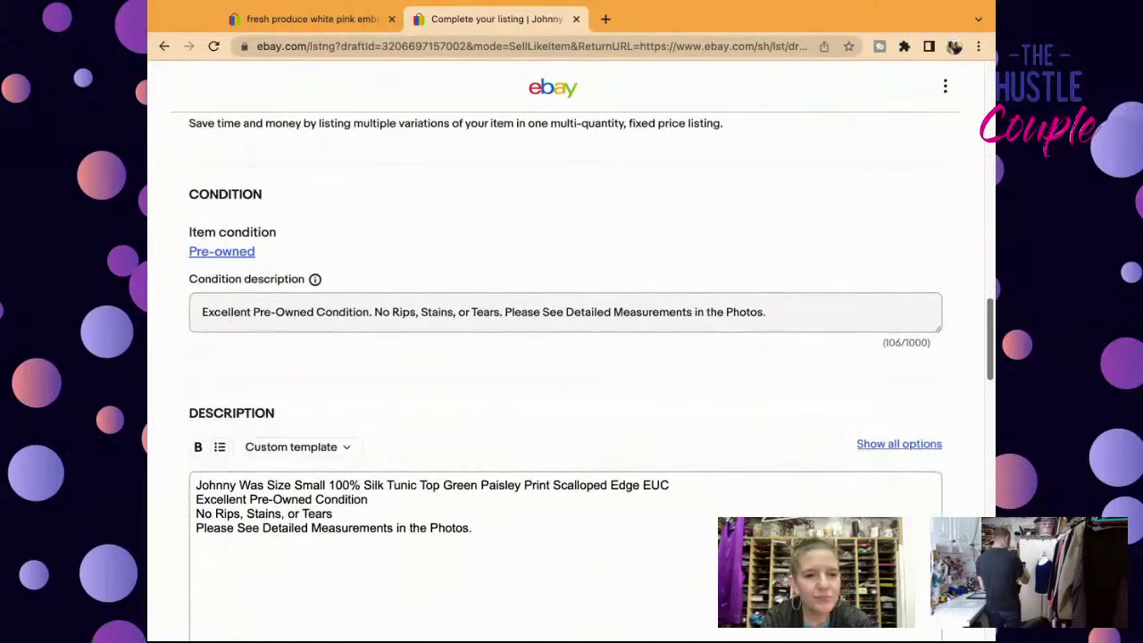
pyautogui.scroll(-9, 929, 384)
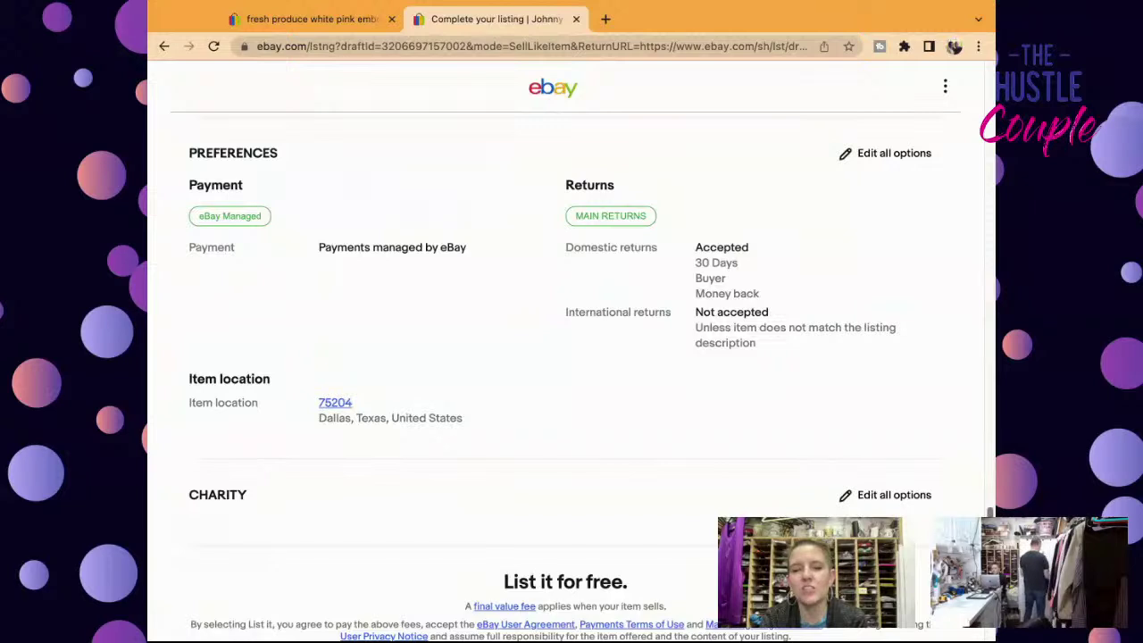
pyautogui.scroll(-2, 949, 424)
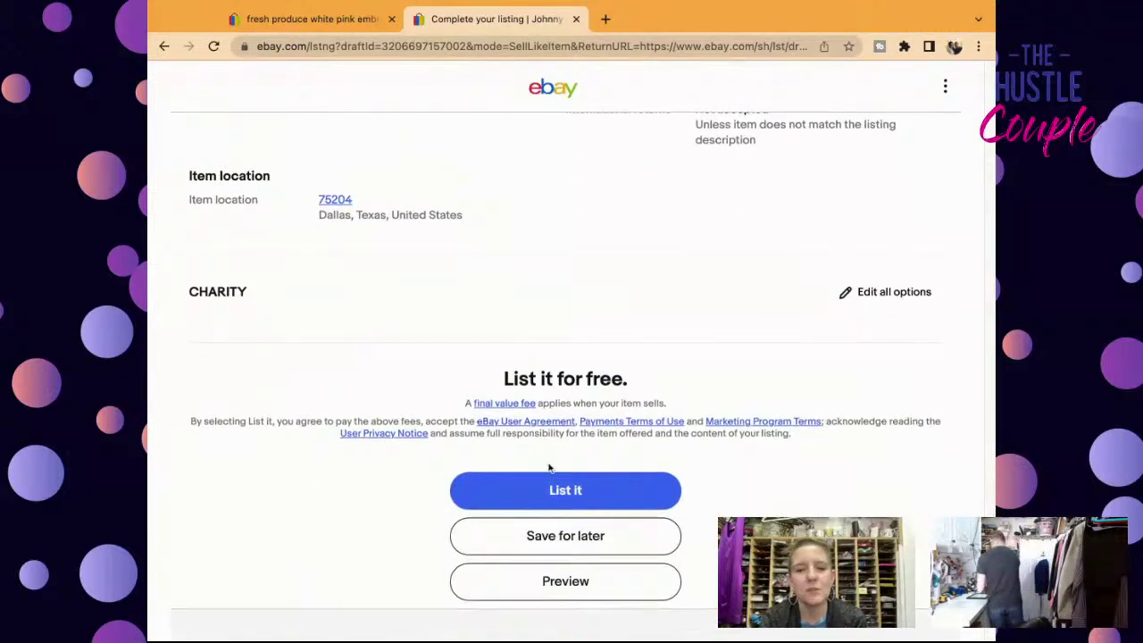
pyautogui.click(564, 496)
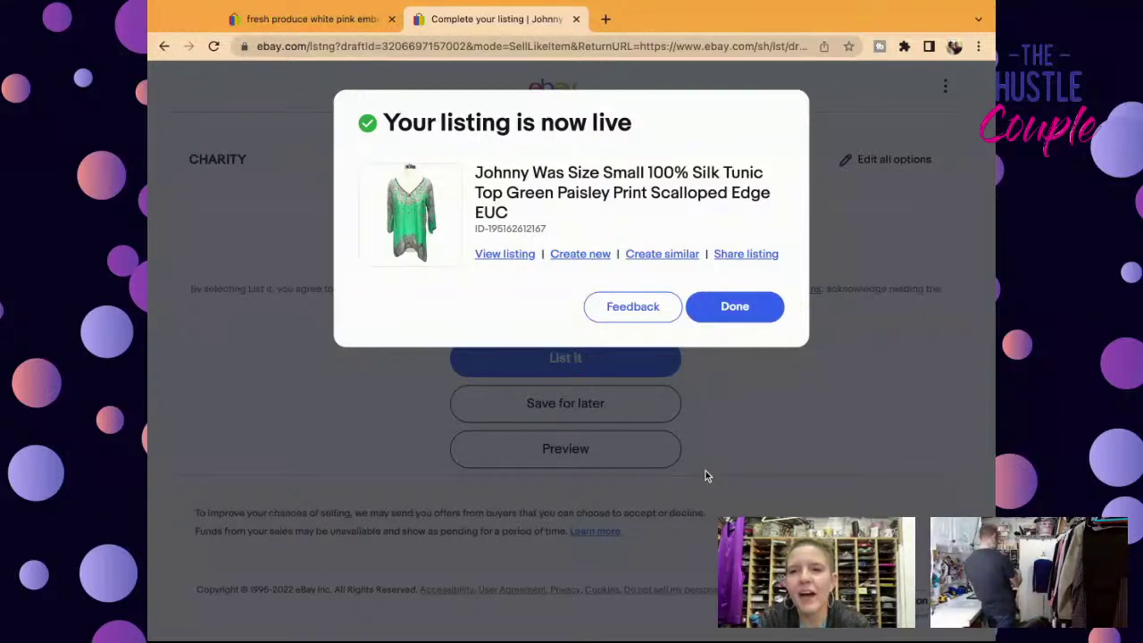
pyautogui.click(714, 319)
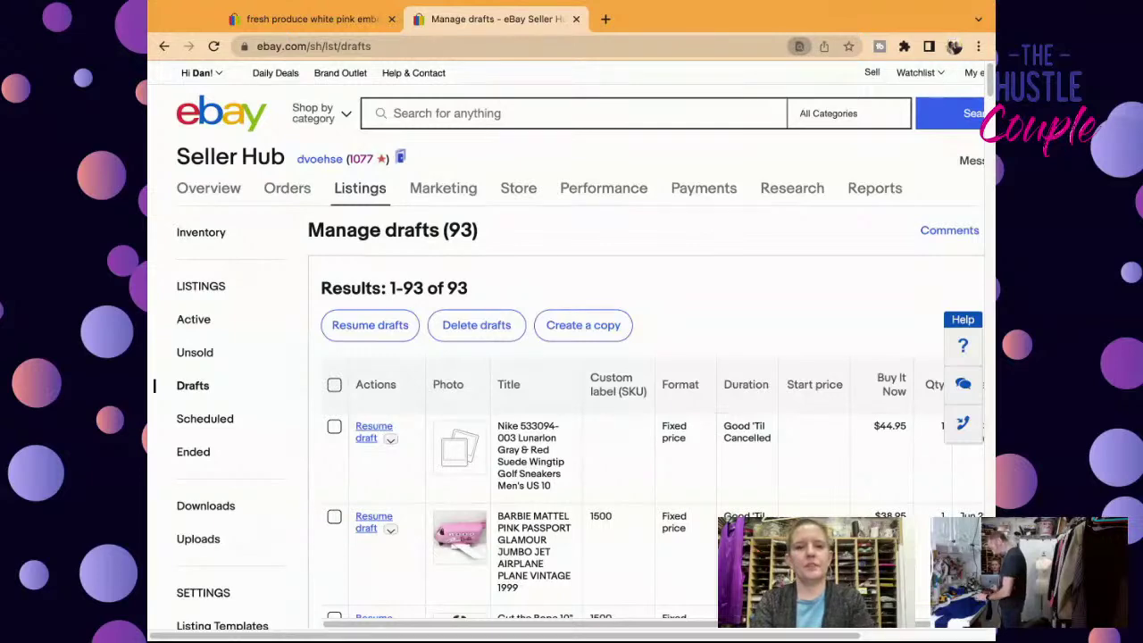
# - Find "vince" on the drafts page and resume the draft for the gray wool-cashmere sweater
pyautogui.write('vince')
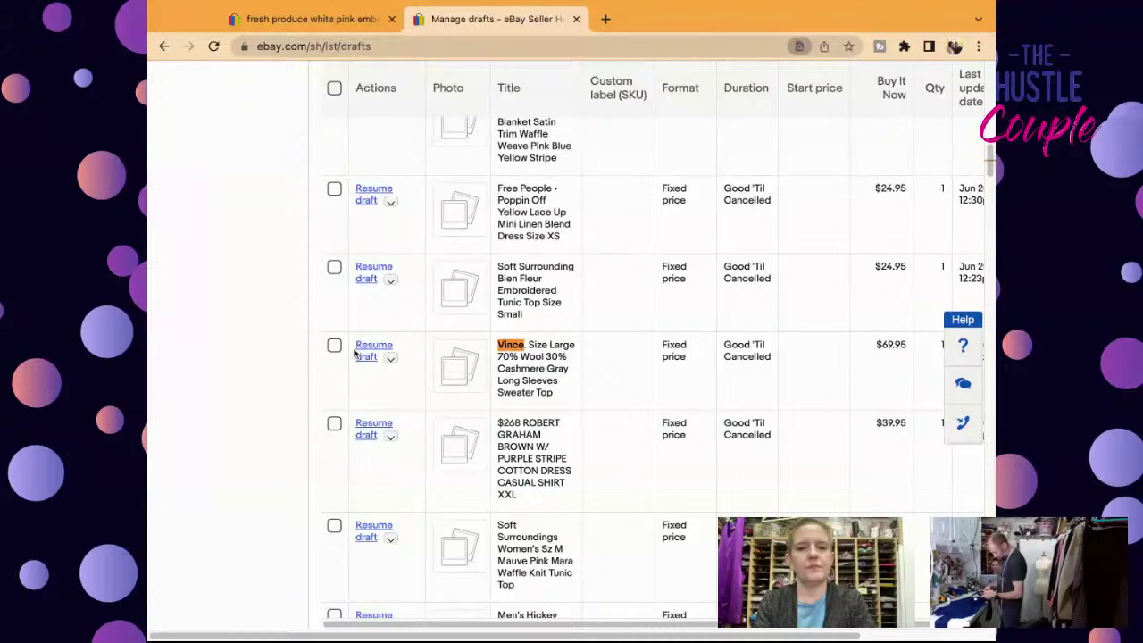
pyautogui.click(365, 354)
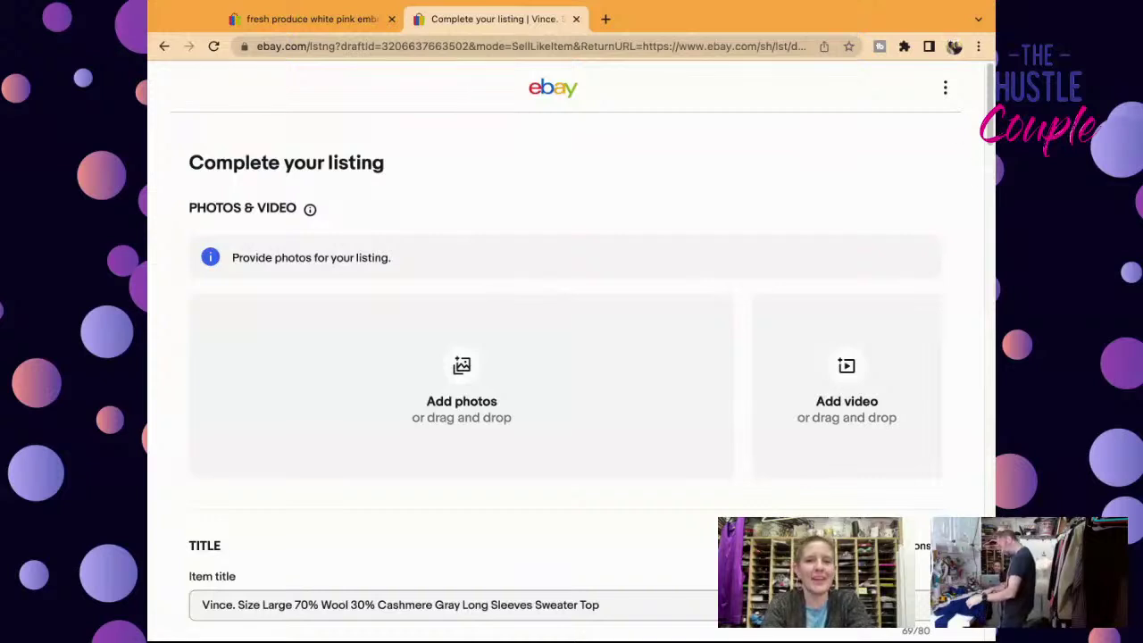
# - Replace "Large" with "Small Royal Blue" in the sweater's item title
pyautogui.scroll(-2, 989, 102)
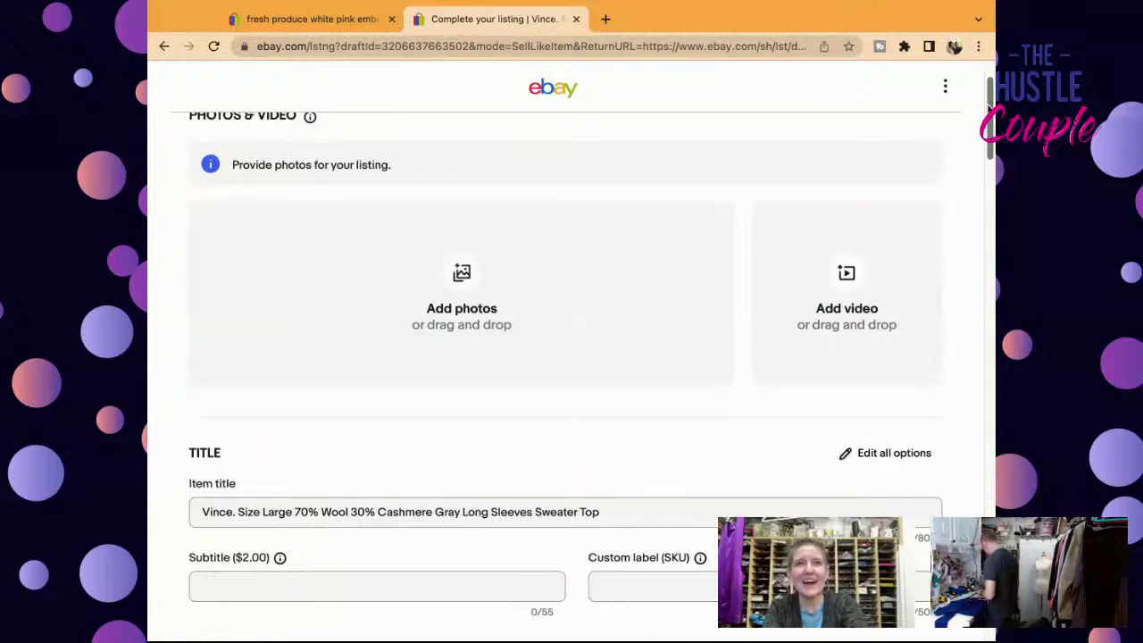
pyautogui.scroll(-2, 460, 401)
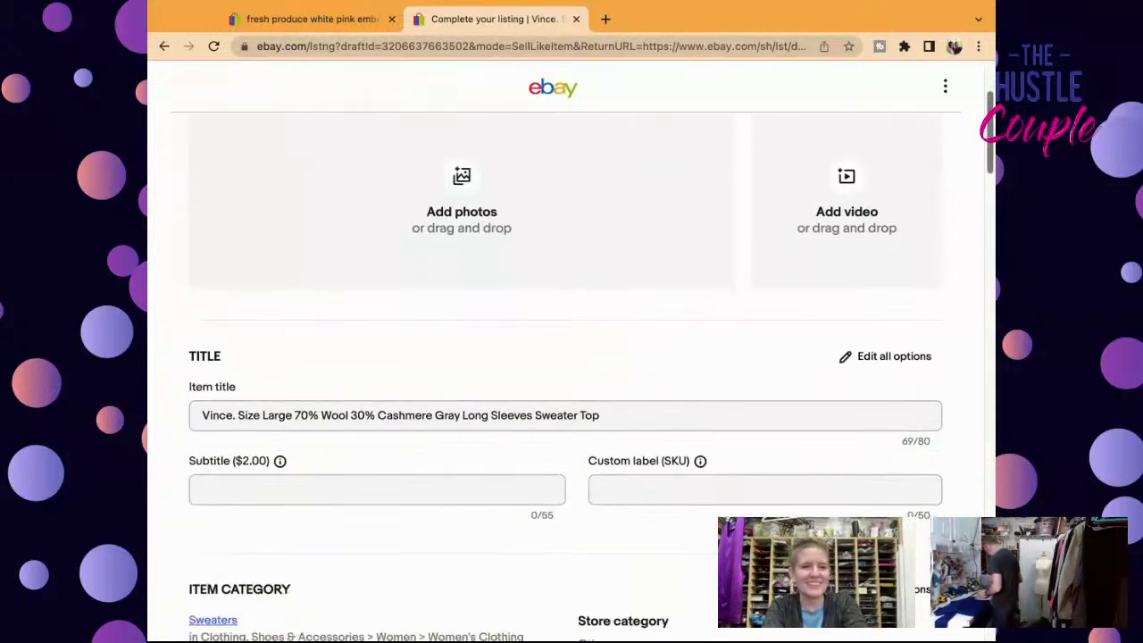
pyautogui.click(291, 408)
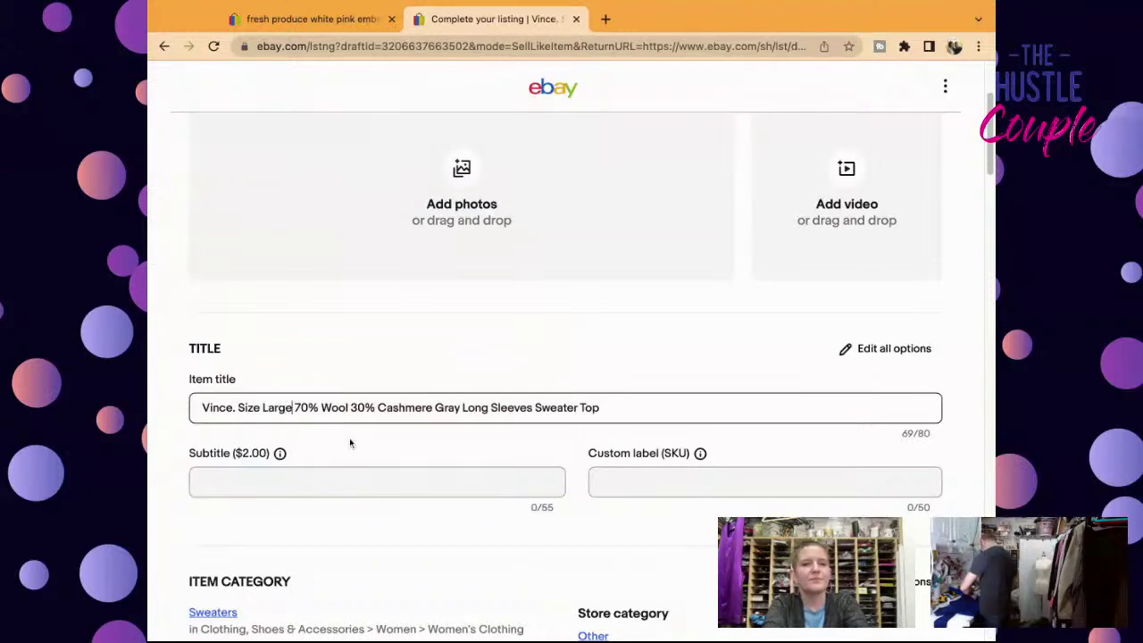
pyautogui.press('BackSpace')
pyautogui.press('BackSpace')
pyautogui.press('BackSpace')
pyautogui.press('BackSpace')
pyautogui.press('BackSpace')
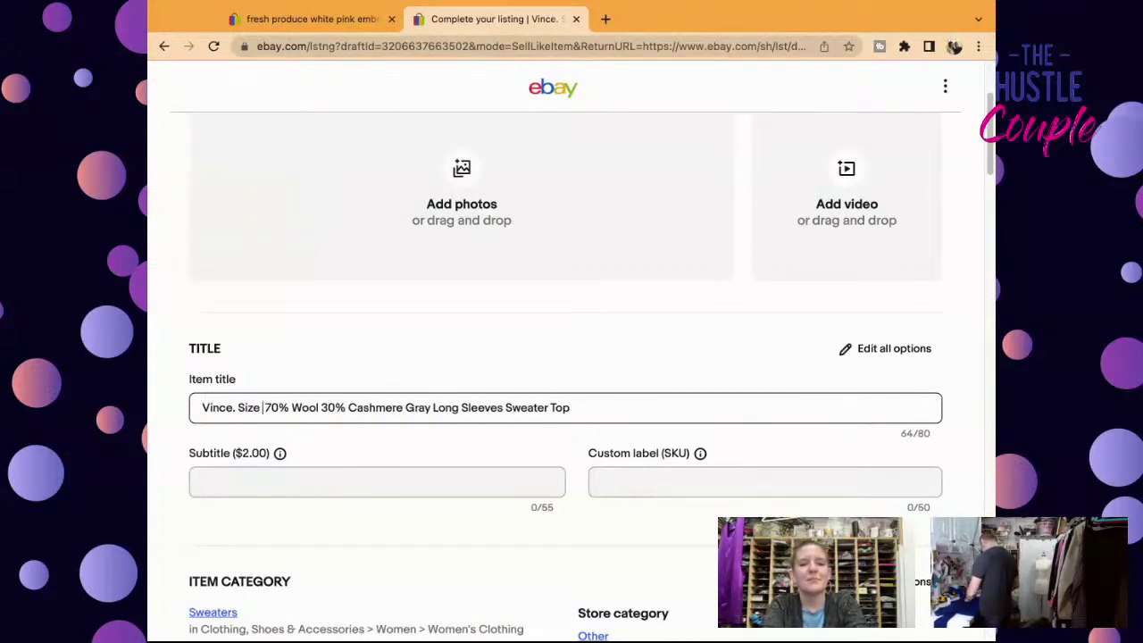
pyautogui.write('Sm')
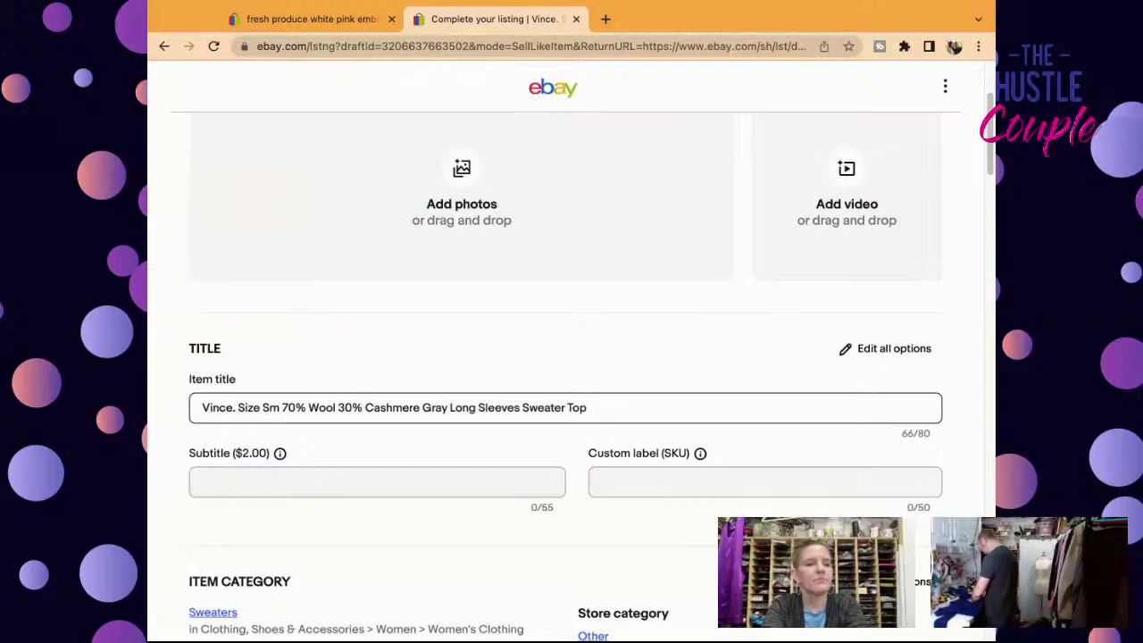
pyautogui.write('all')
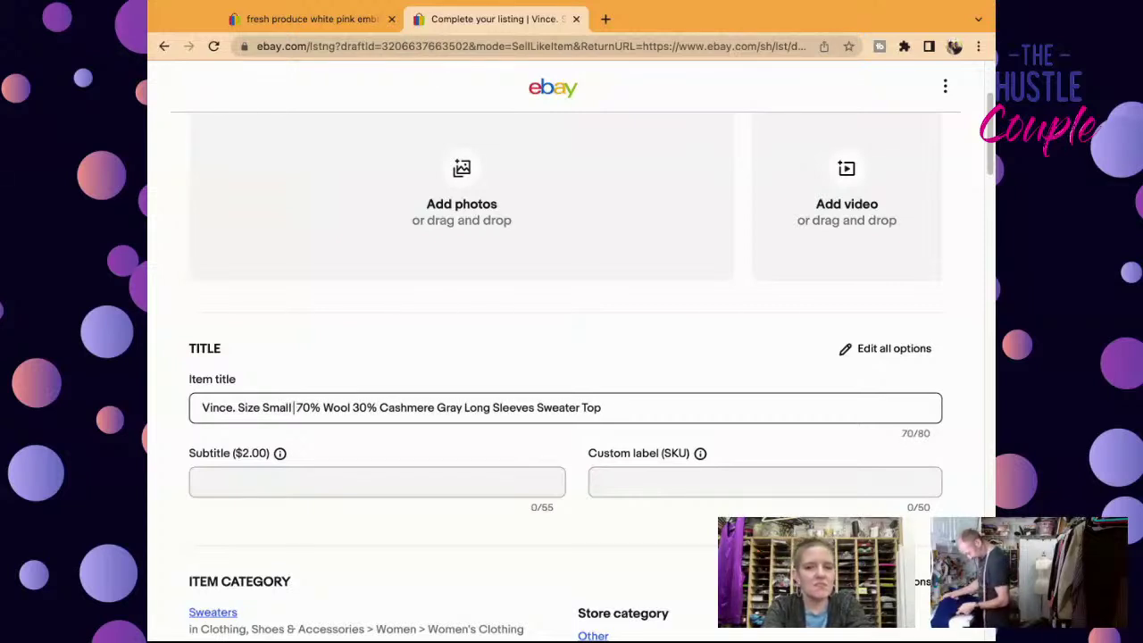
pyautogui.write(' R')
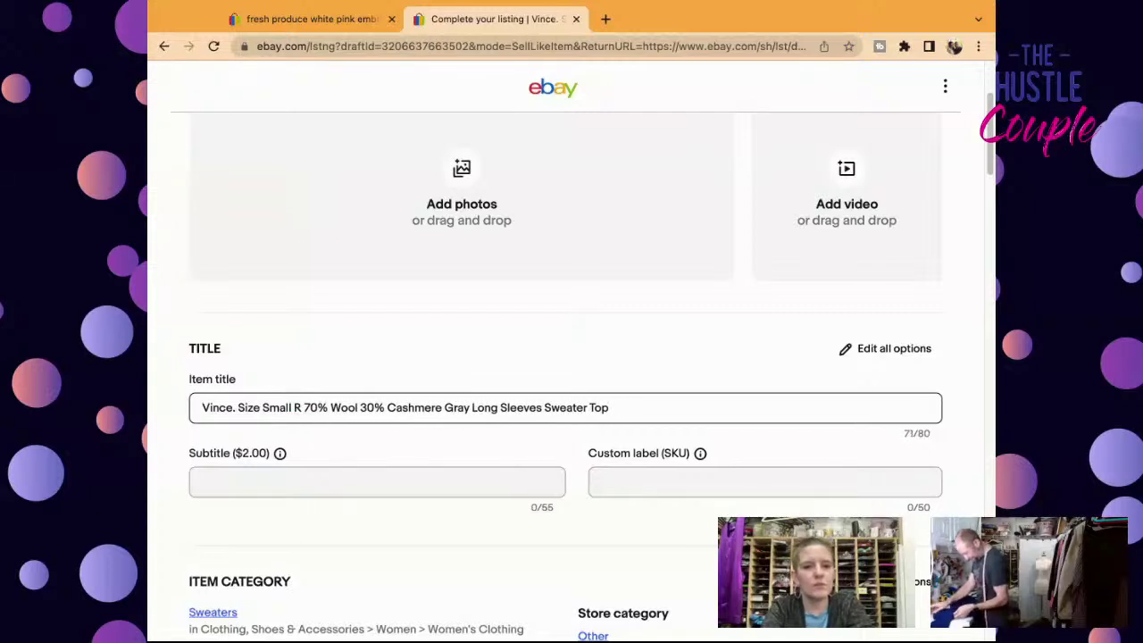
pyautogui.write('oyal Blu')
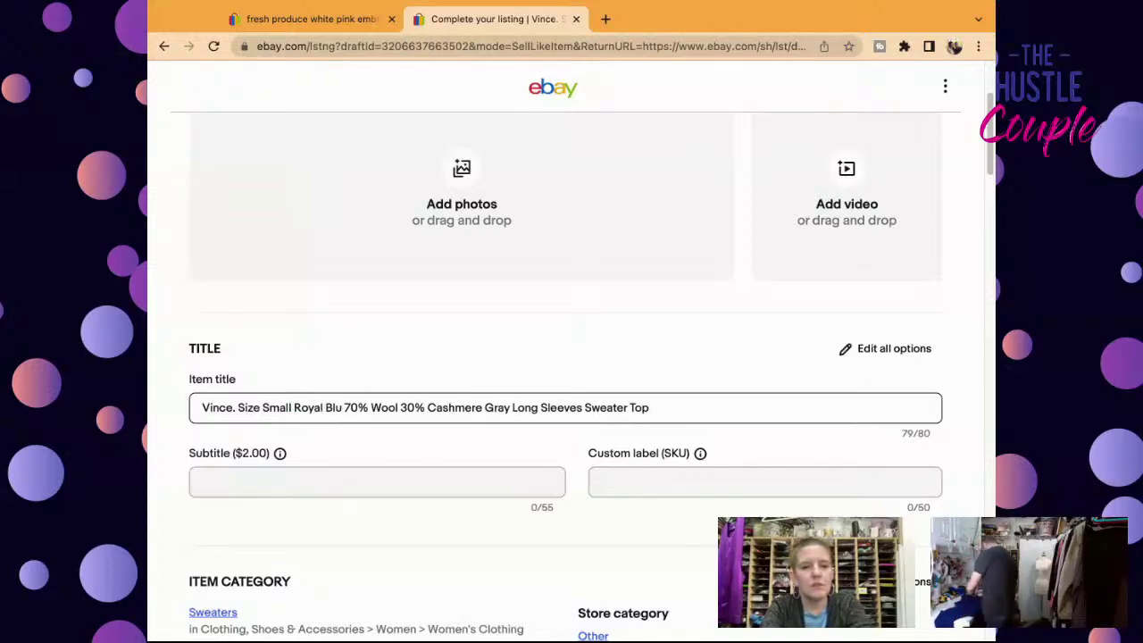
pyautogui.write('e')
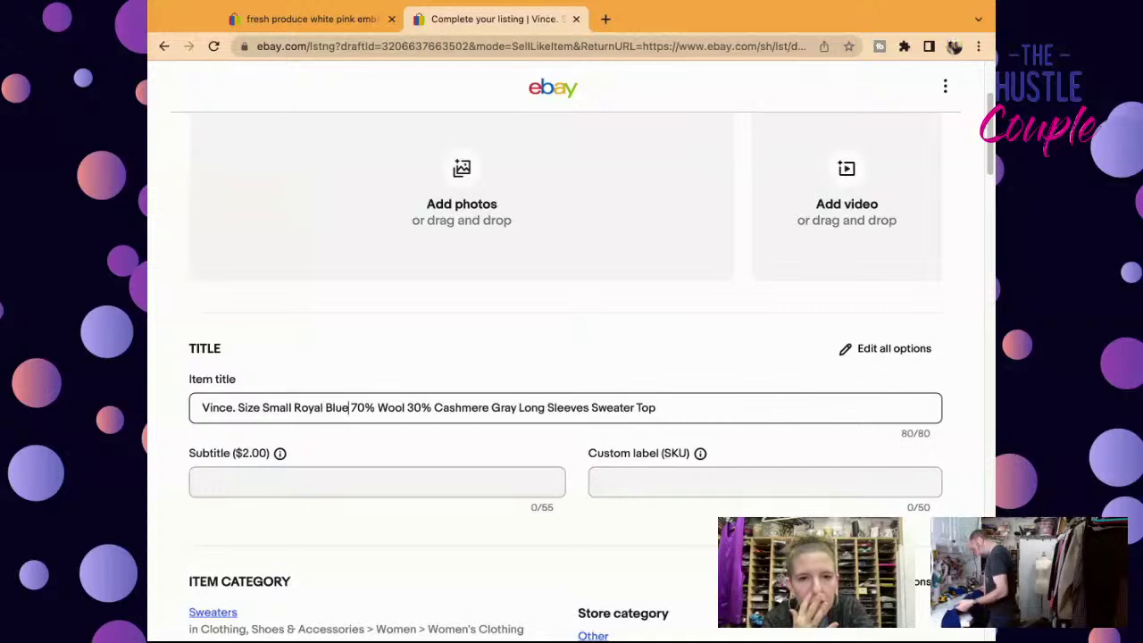
# - Remove the word "Gray" from the item title
pyautogui.click(519, 408)
pyautogui.press('BackSpace')
pyautogui.press('BackSpace')
pyautogui.press('BackSpace')
pyautogui.press('BackSpace')
pyautogui.press('BackSpace')
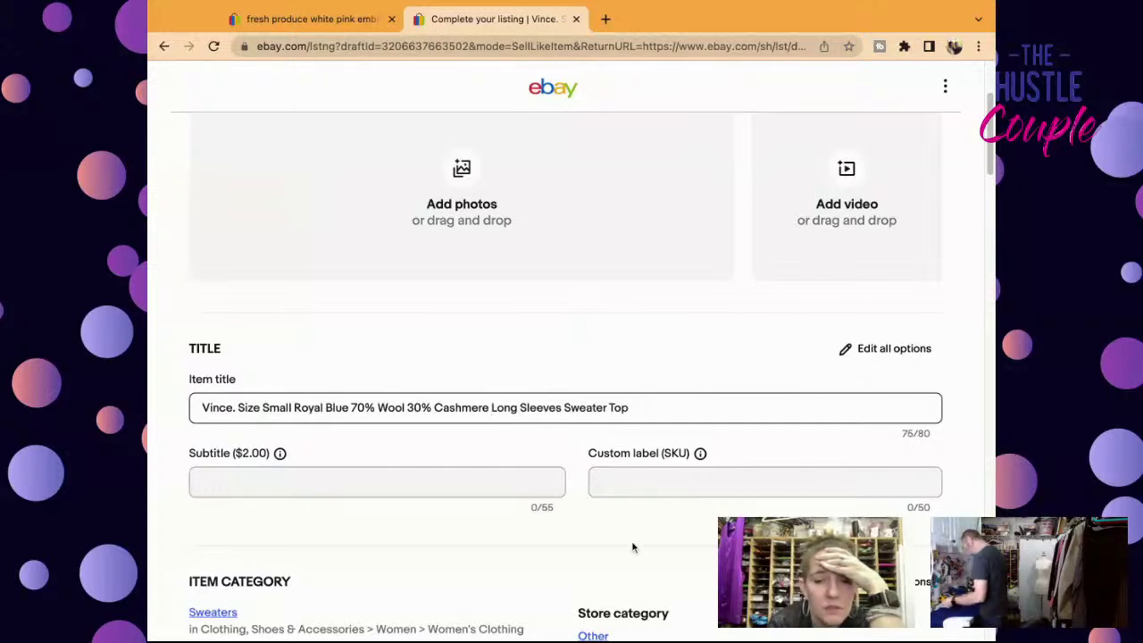
# - Enter 5518 as the listing's custom label (SKU)
pyautogui.click(642, 492)
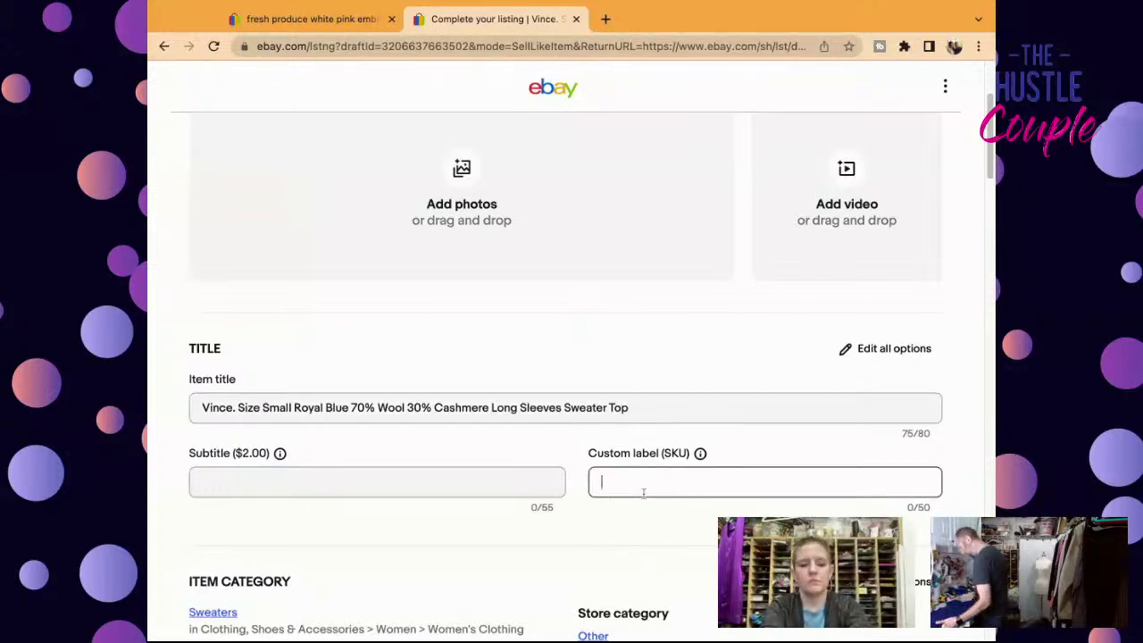
pyautogui.write('55')
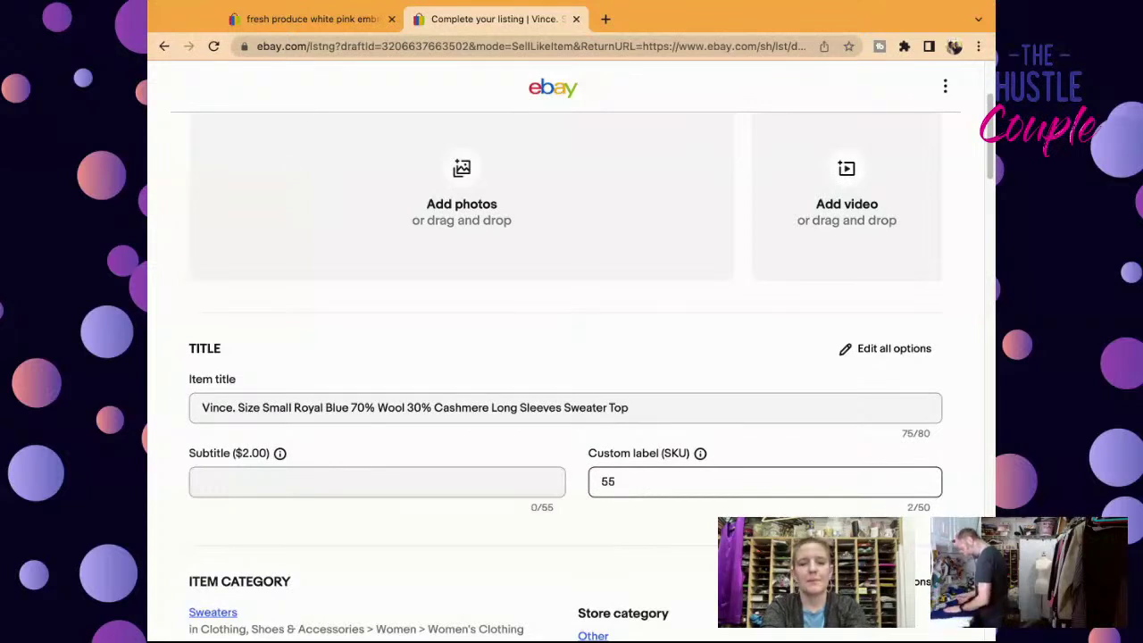
pyautogui.write('18')
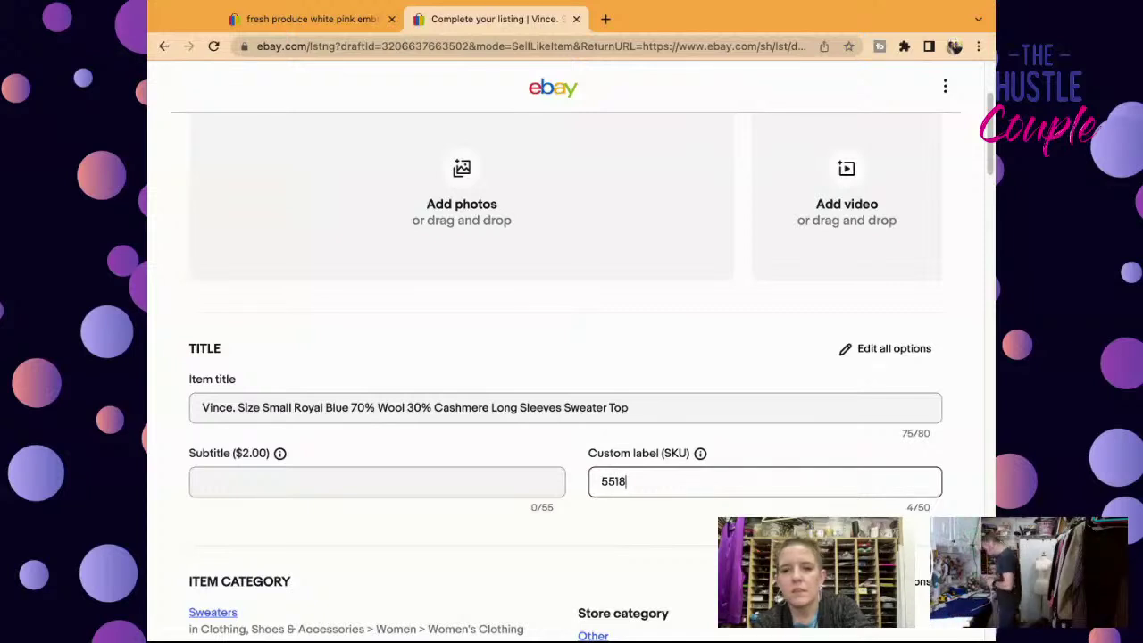
# - Set the required item specifics to size S and color Blue
pyautogui.scroll(-5, 989, 153)
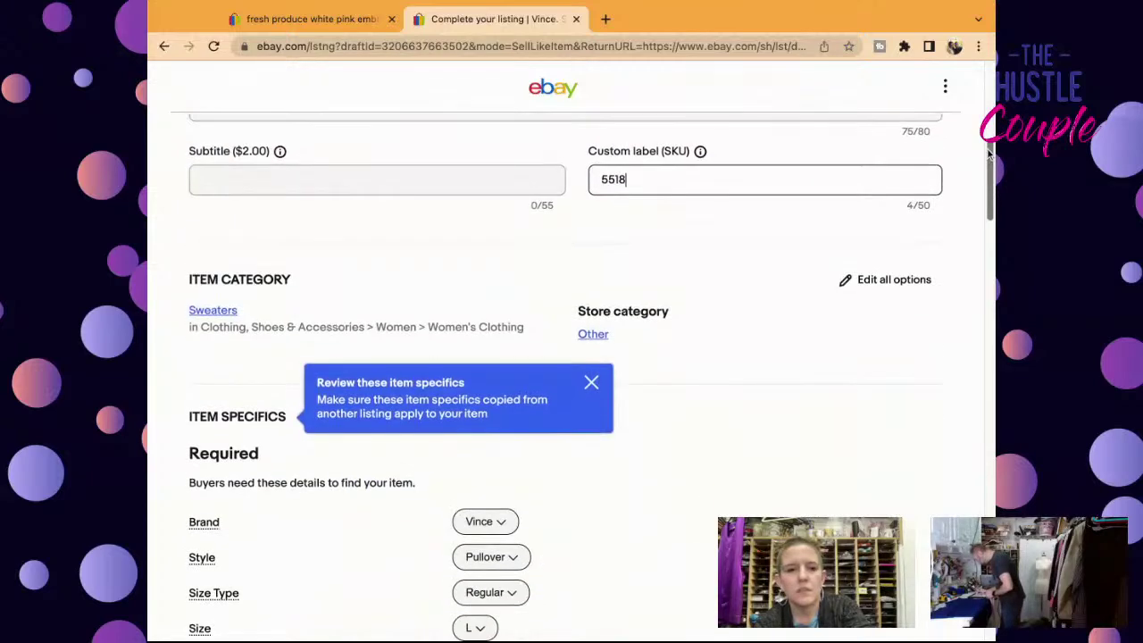
pyautogui.scroll(-3, 988, 154)
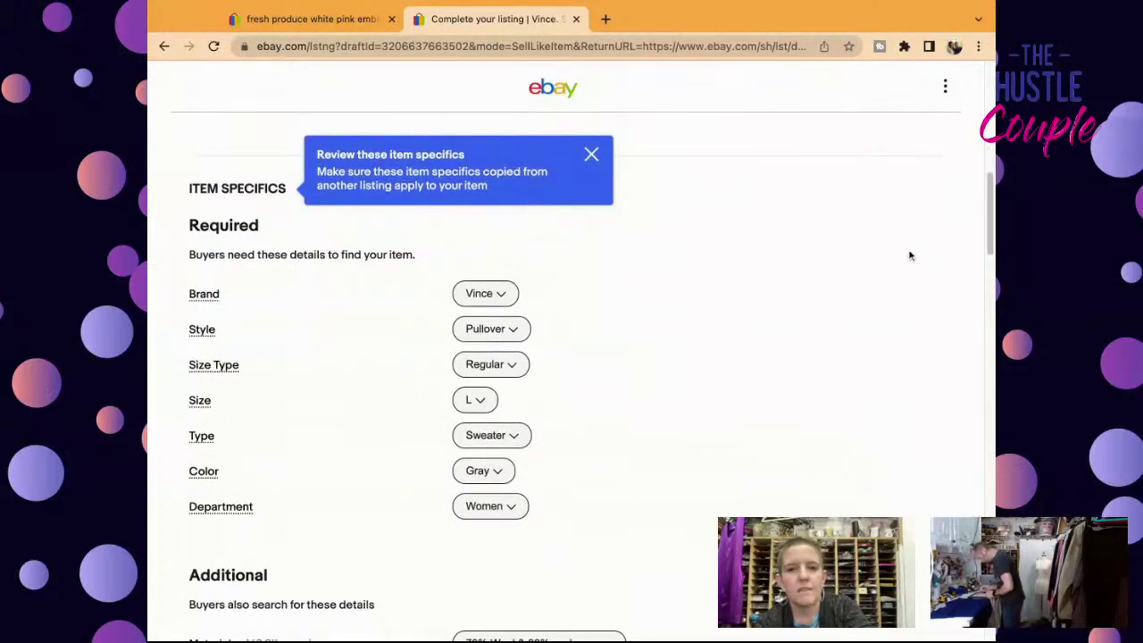
pyautogui.moveTo(988, 241)
pyautogui.mouseDown()
pyautogui.moveTo(988, 89)
pyautogui.moveTo(988, 294)
pyautogui.moveTo(988, 227)
pyautogui.mouseUp()
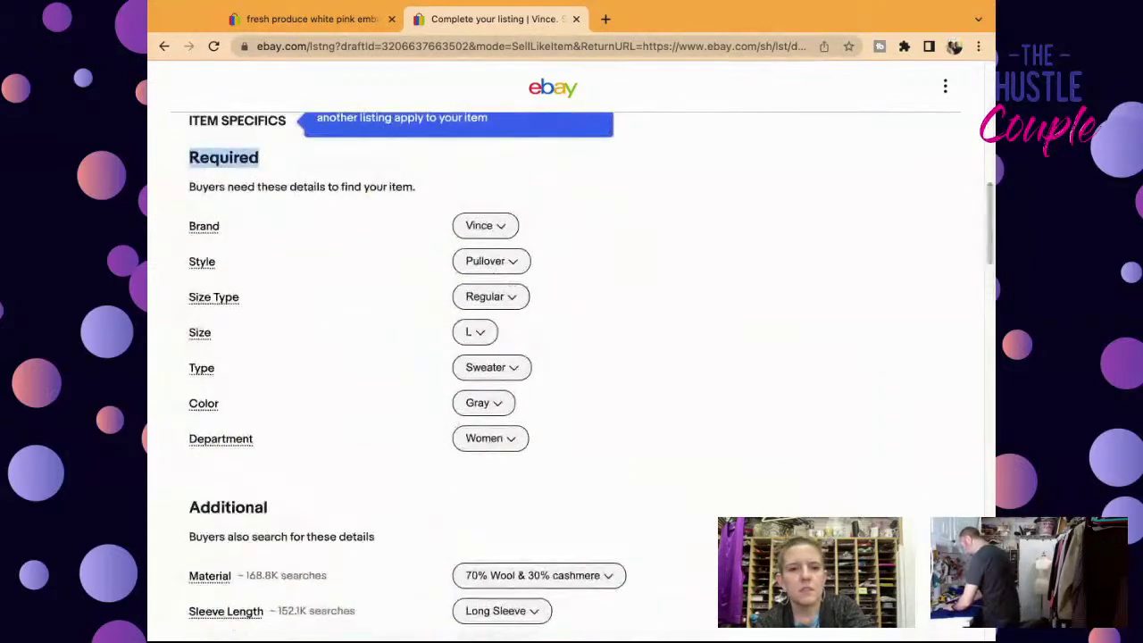
pyautogui.click(481, 331)
pyautogui.click(373, 595)
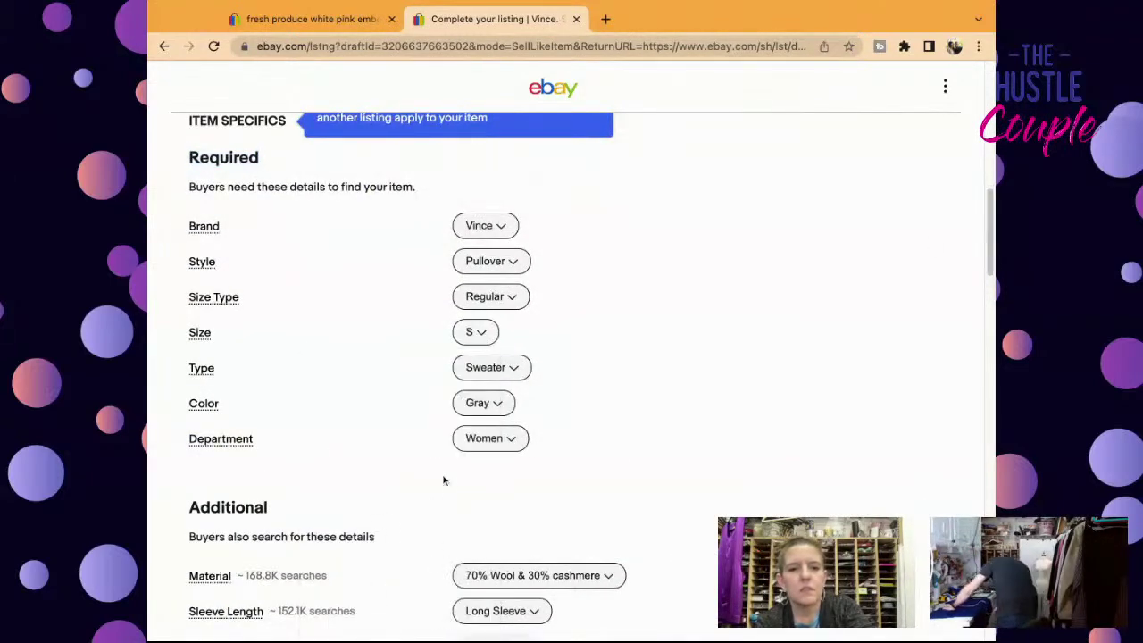
pyautogui.click(488, 402)
pyautogui.scroll(-2, 511, 499)
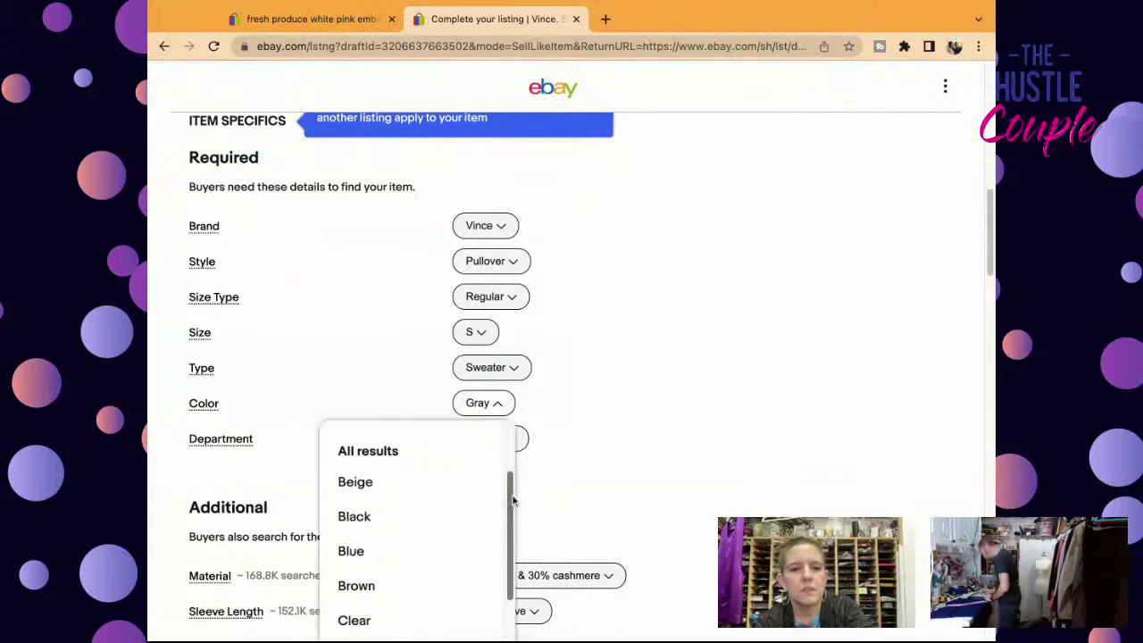
pyautogui.click(460, 544)
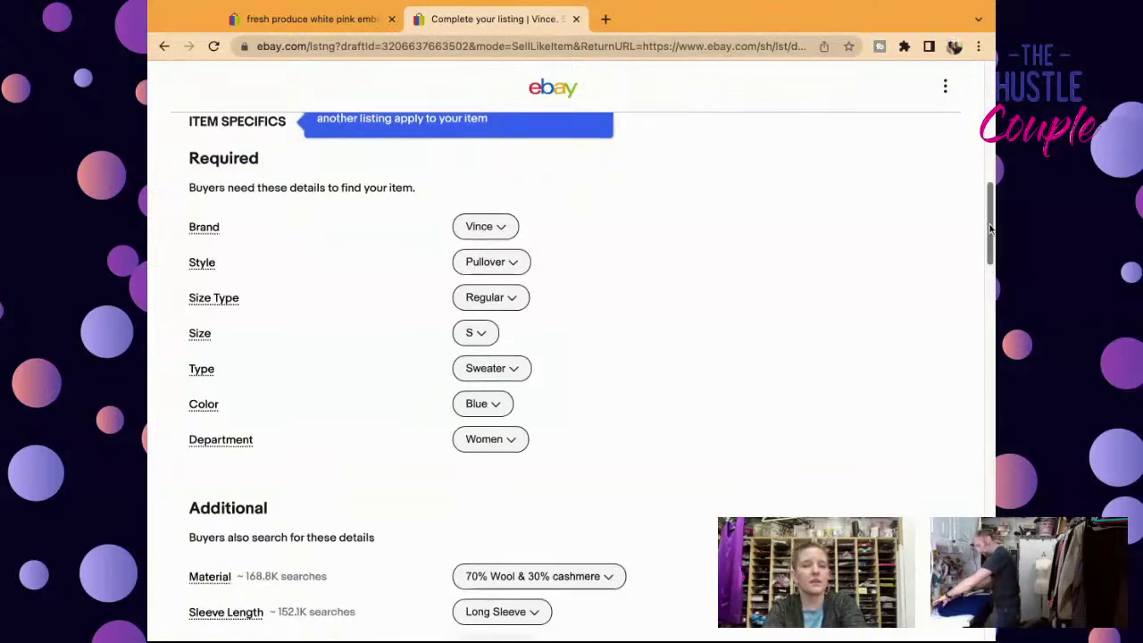
# - Set the condition to Pre-owned, described as "Excellent Pre-Owned Condition. No Rips, Stains, or Tears. Please See Detailed Measurements in the Photos."
pyautogui.scroll(-5, 990, 229)
pyautogui.scroll(-5, 989, 229)
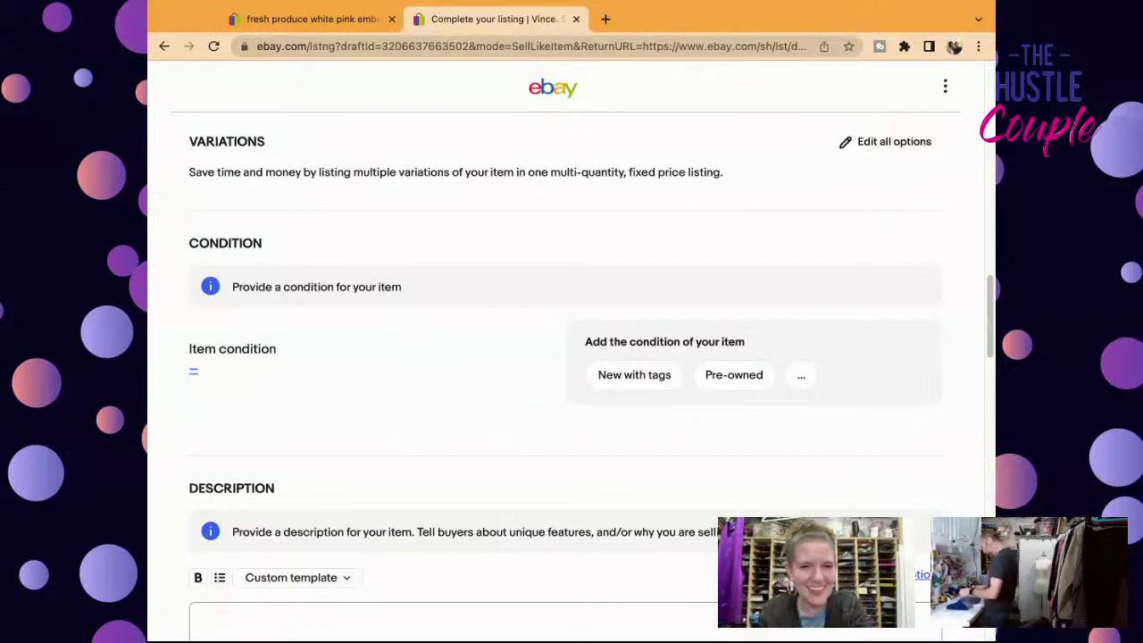
pyautogui.click(737, 375)
pyautogui.click(739, 375)
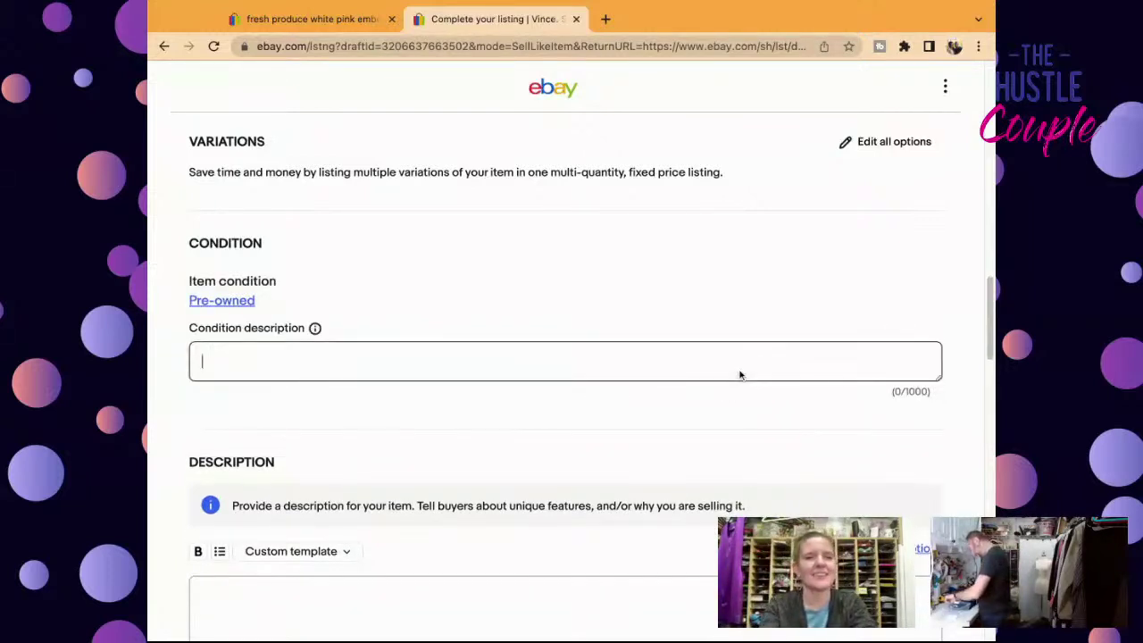
pyautogui.write('Excellent Pre-Owned Condition')
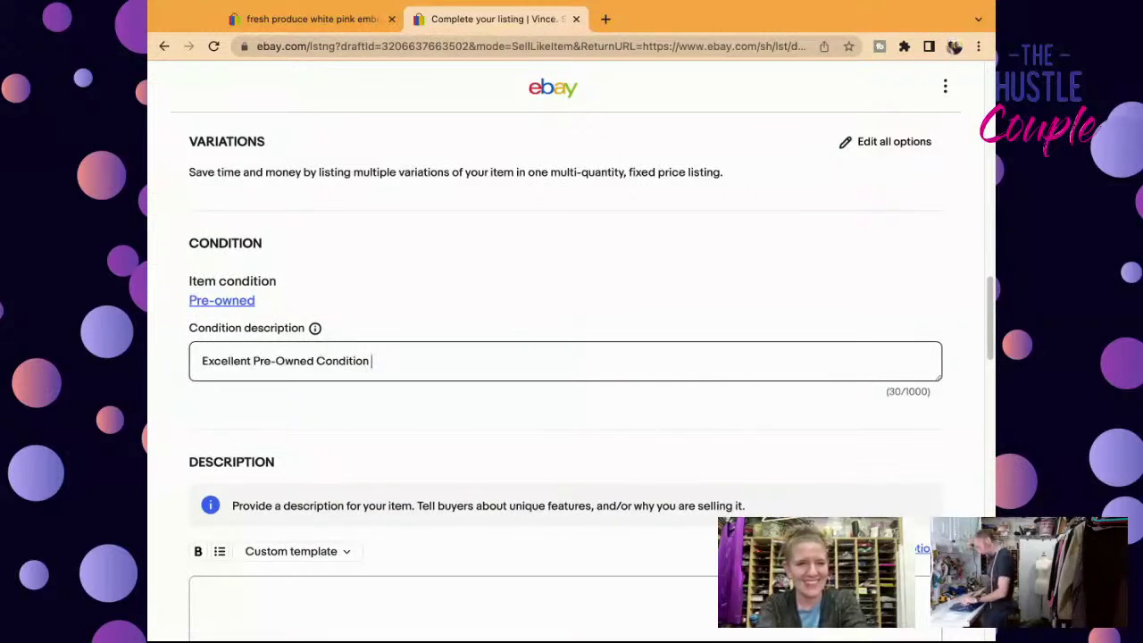
pyautogui.write('. No Rips, Stains, or Tears.')
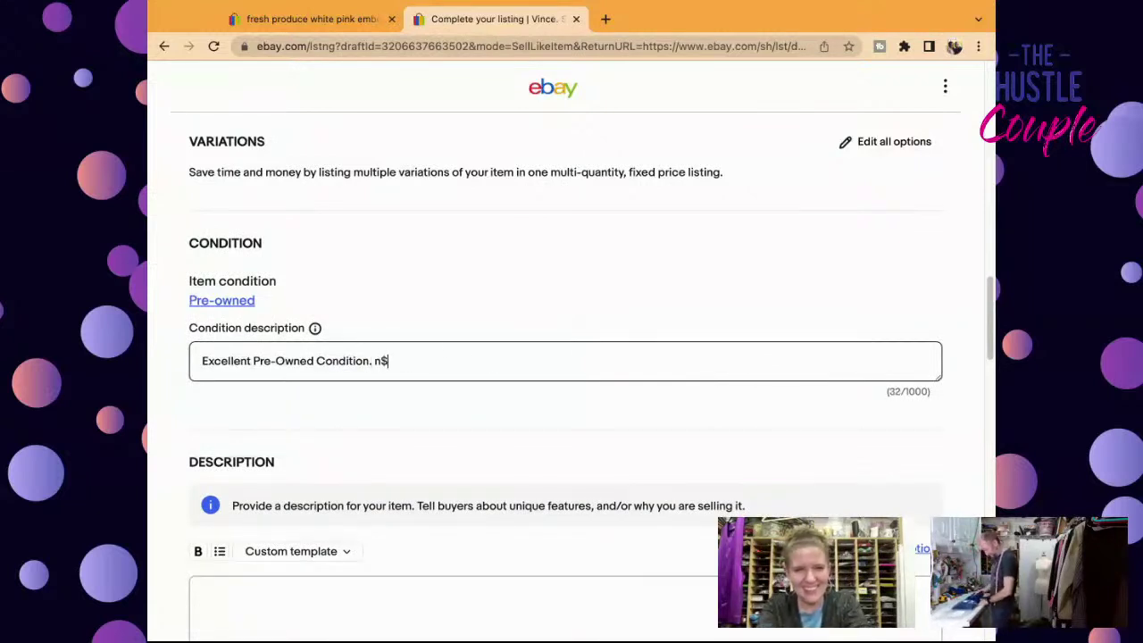
pyautogui.write(' Please See Detailed Measurements in the Photos.')
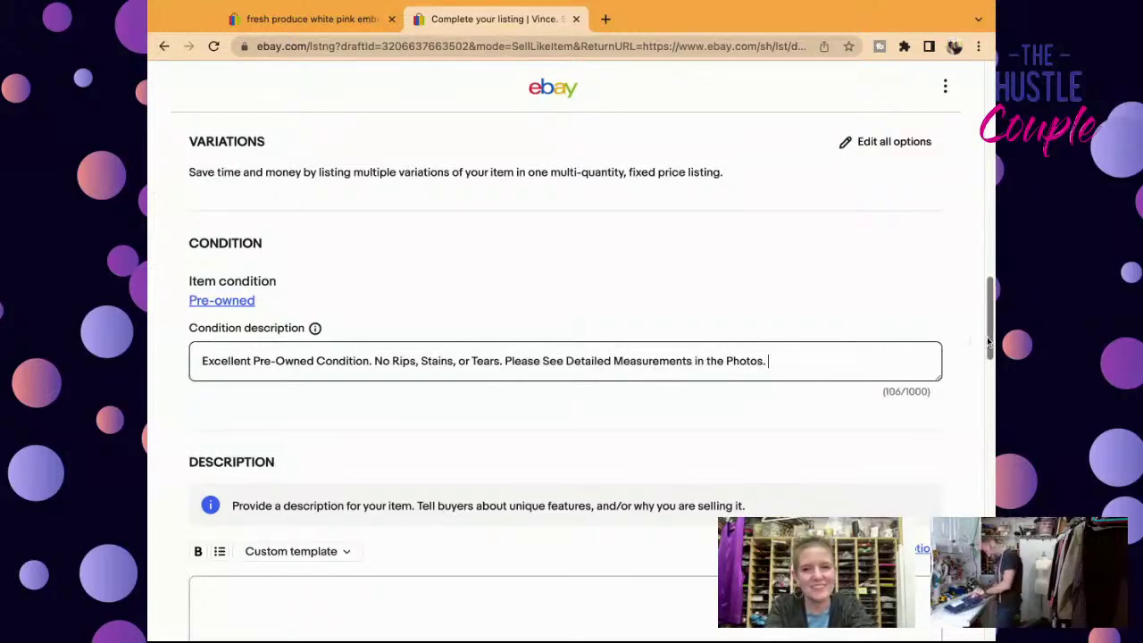
# - Copy the full item title into the listing's description as its first line
pyautogui.moveTo(990, 321); pyautogui.dragTo(989, 177)
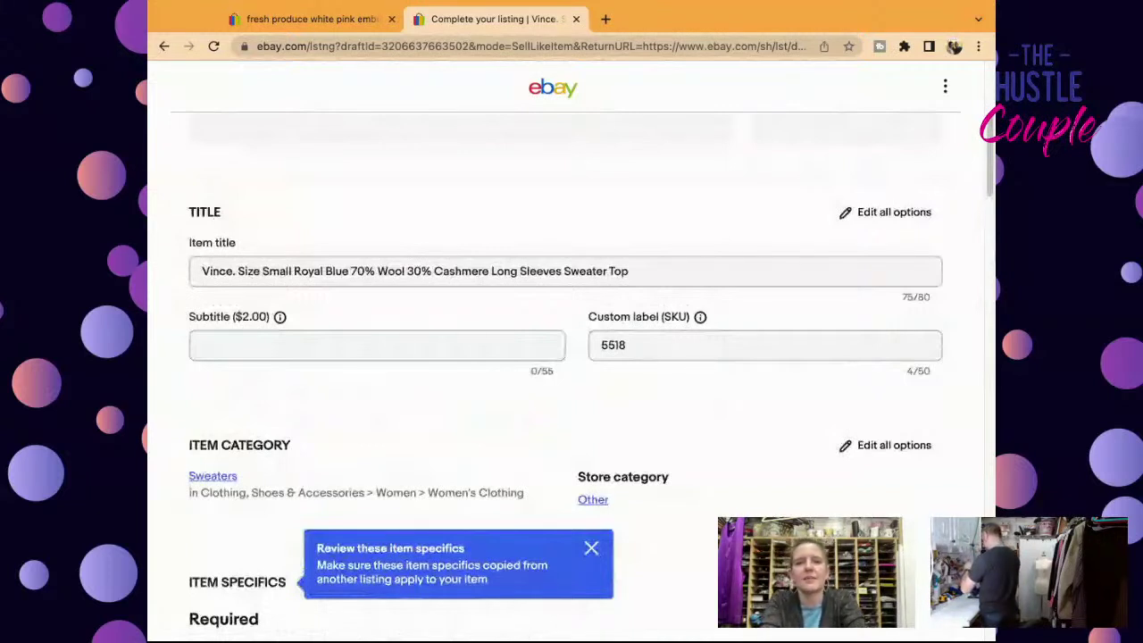
pyautogui.tripleClick(780, 263)
pyautogui.hotkey('ctrl', 'c')
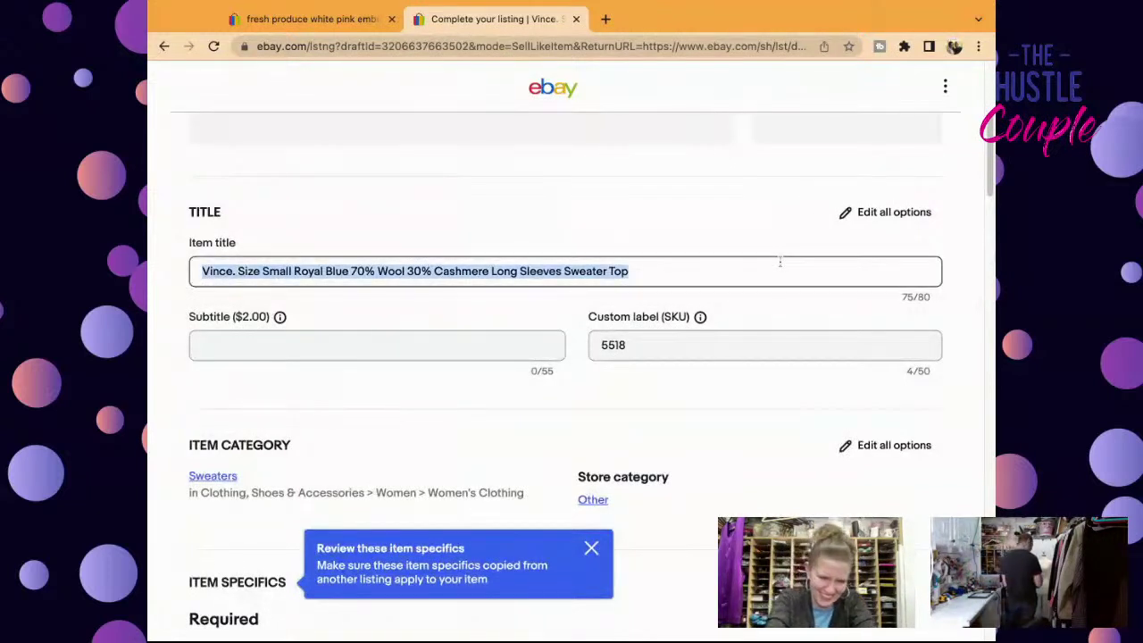
pyautogui.scroll(-3, 988, 151)
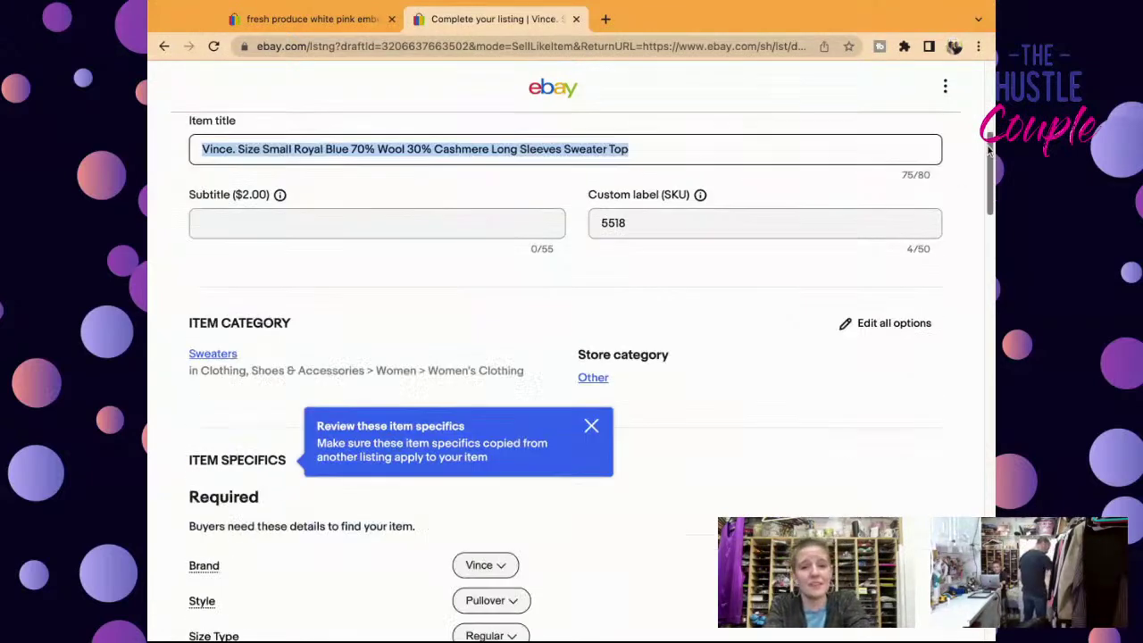
pyautogui.scroll(-10, 989, 152)
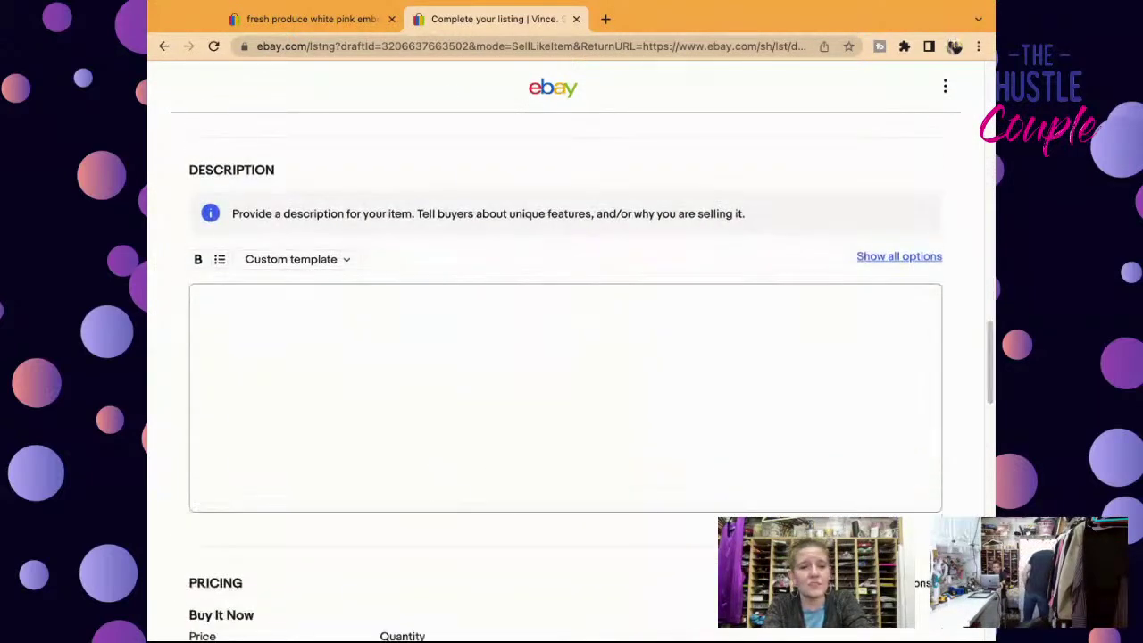
pyautogui.click(196, 298)
pyautogui.hotkey('ctrl', 'v')
pyautogui.press('Return')
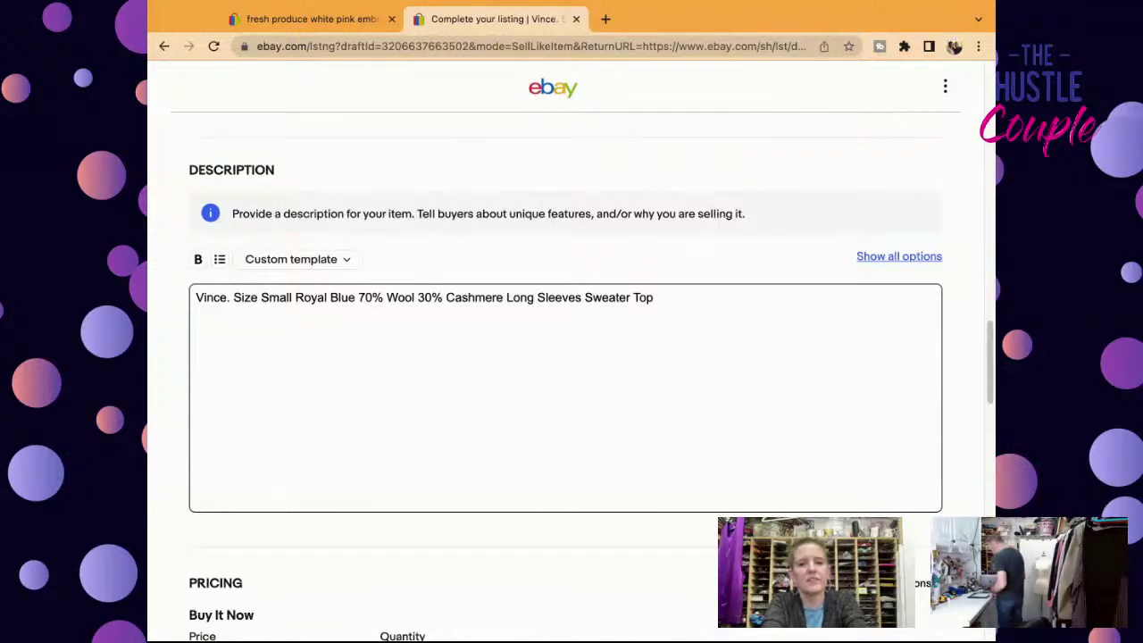
# - Add description lines "Excellent Pre-Owned Condition", "No Rips, Stains, or Tears" and "Please See Detailed Measurements in the Photos."
pyautogui.write('Excellent Pre-Owned Condition')
pyautogui.press('Return')
pyautogui.write('No Rips, Stains, or Tears')
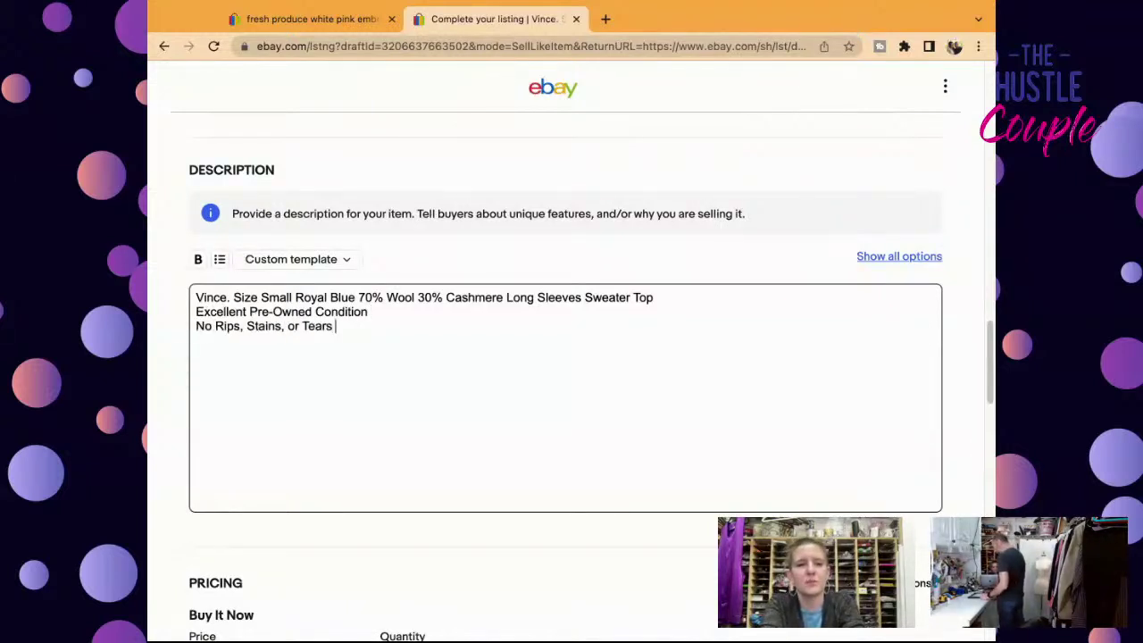
pyautogui.press('Return')
pyautogui.write('Please See Detailed Measurements in the Photos.')
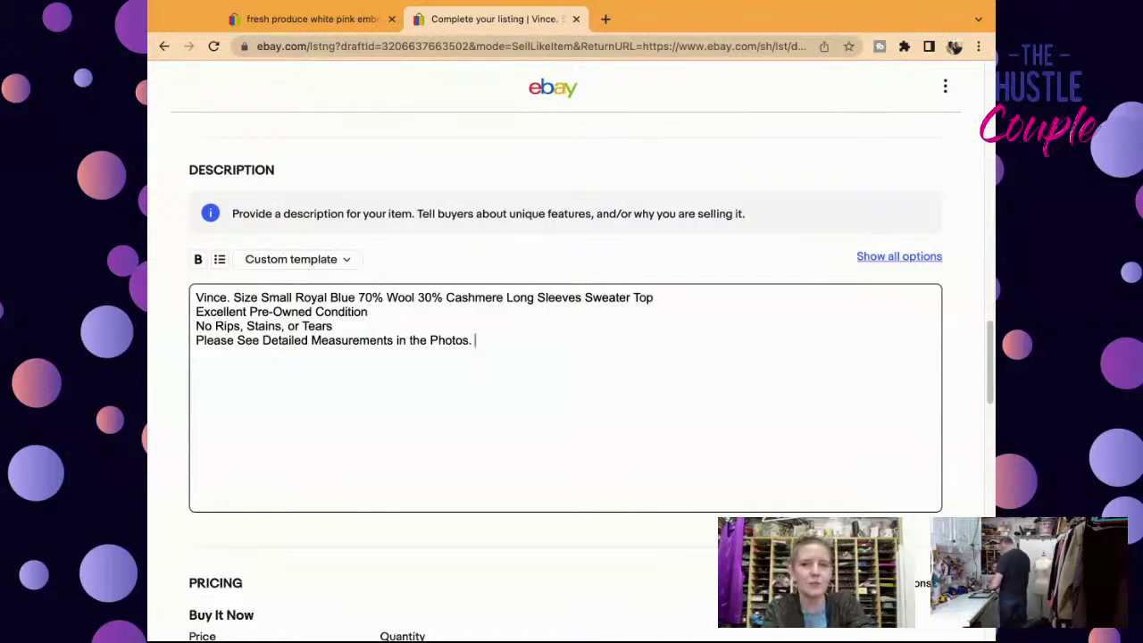
# - Allow buyers to make offers on the sweater in the pricing settings
pyautogui.scroll(-3, 989, 346)
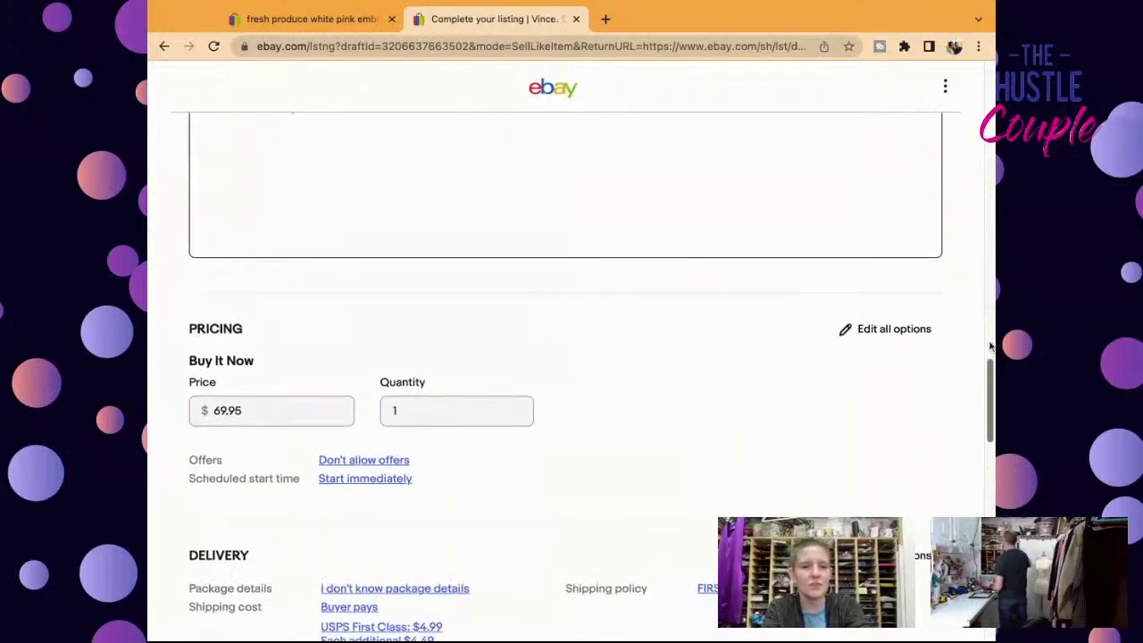
pyautogui.scroll(-1, 989, 346)
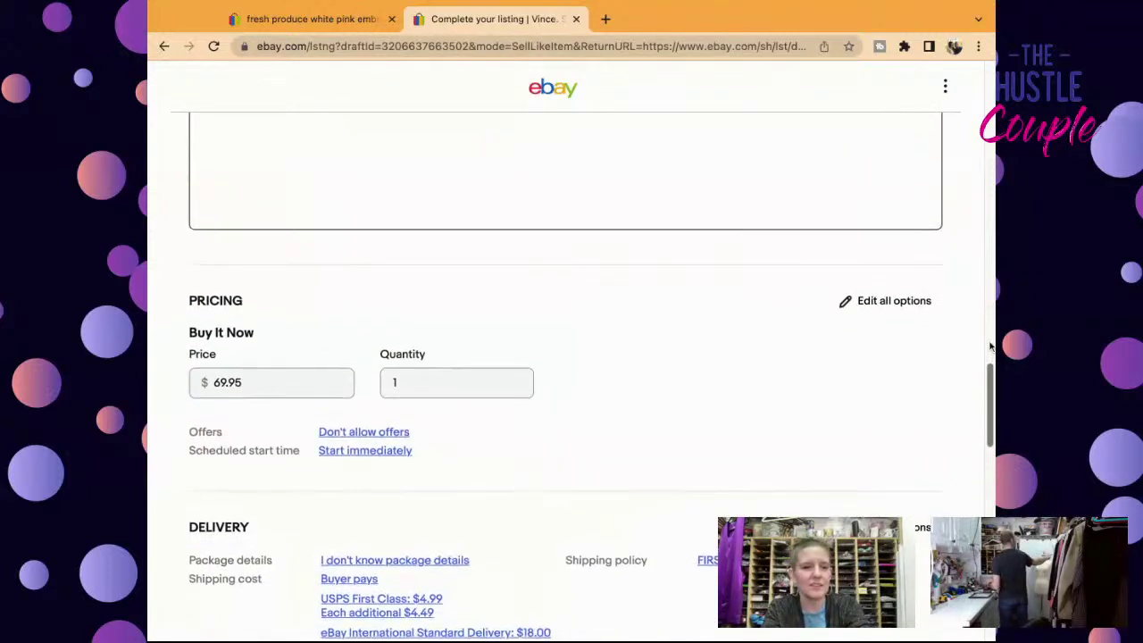
pyautogui.click(389, 434)
pyautogui.click(402, 214)
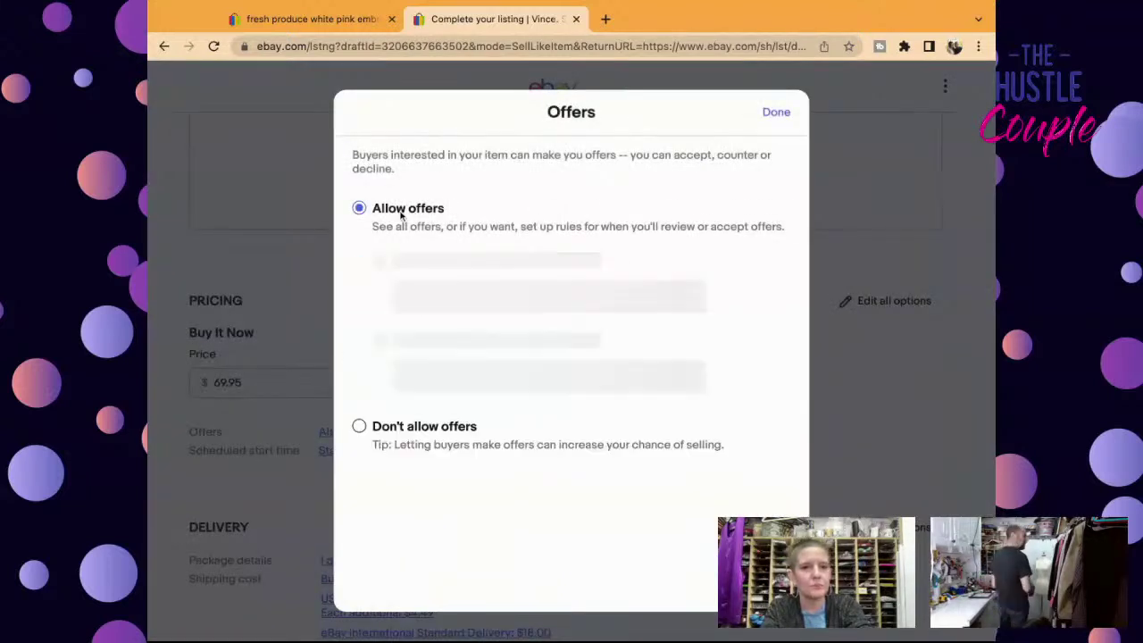
pyautogui.click(774, 113)
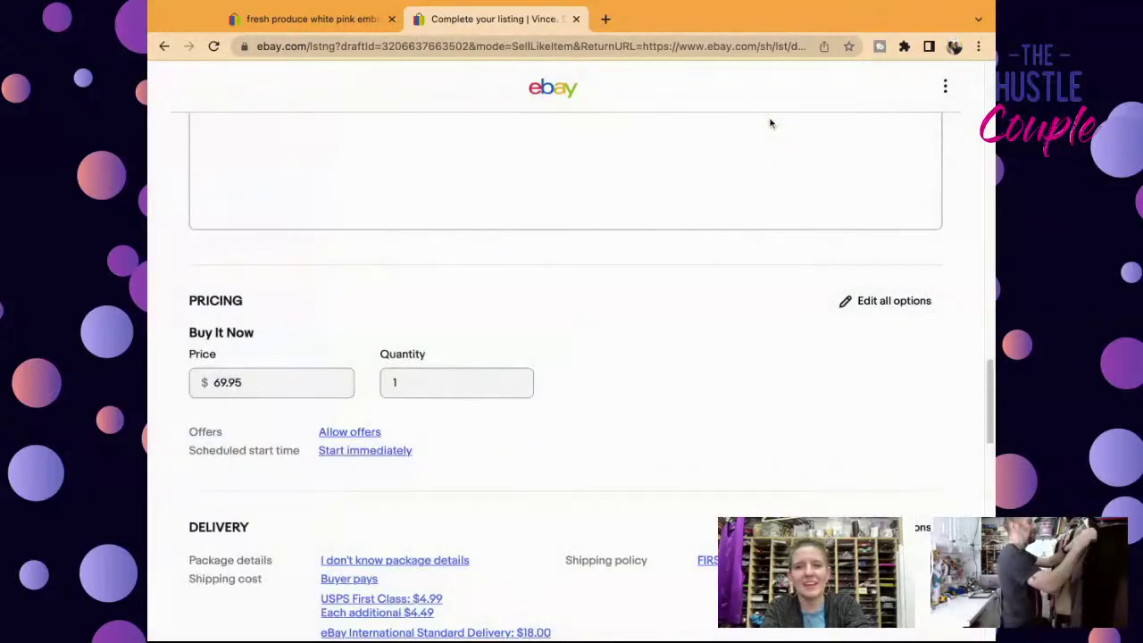
# - Review the sweater listing's description, pricing, delivery, promotion, preferences and item location sections down to the final listing options
pyautogui.scroll(-3, 989, 388)
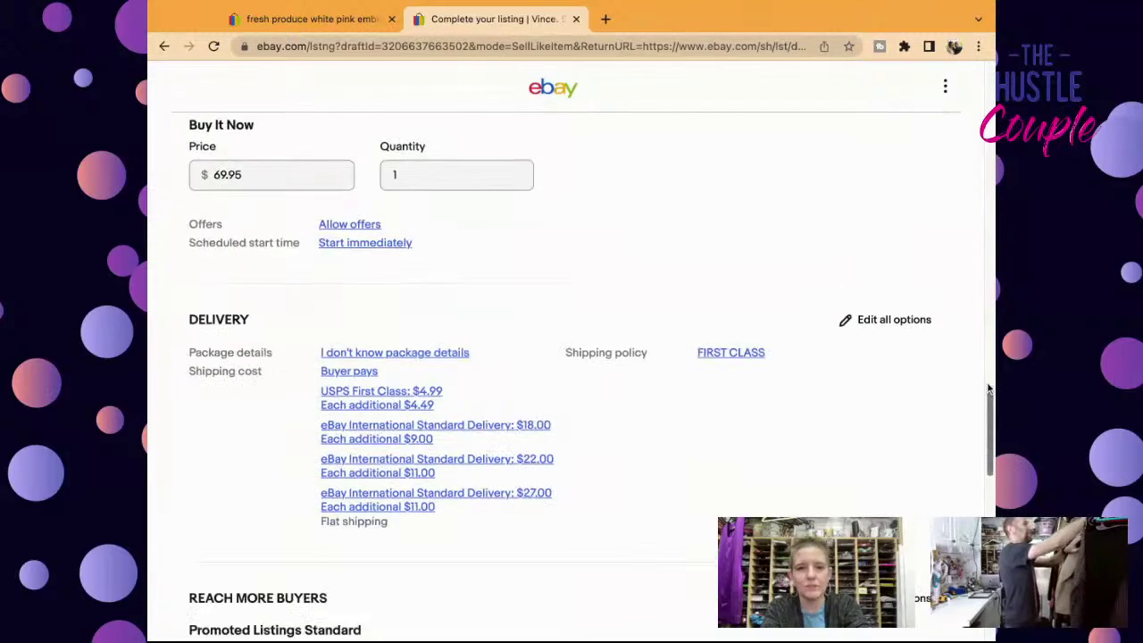
pyautogui.scroll(-3, 989, 388)
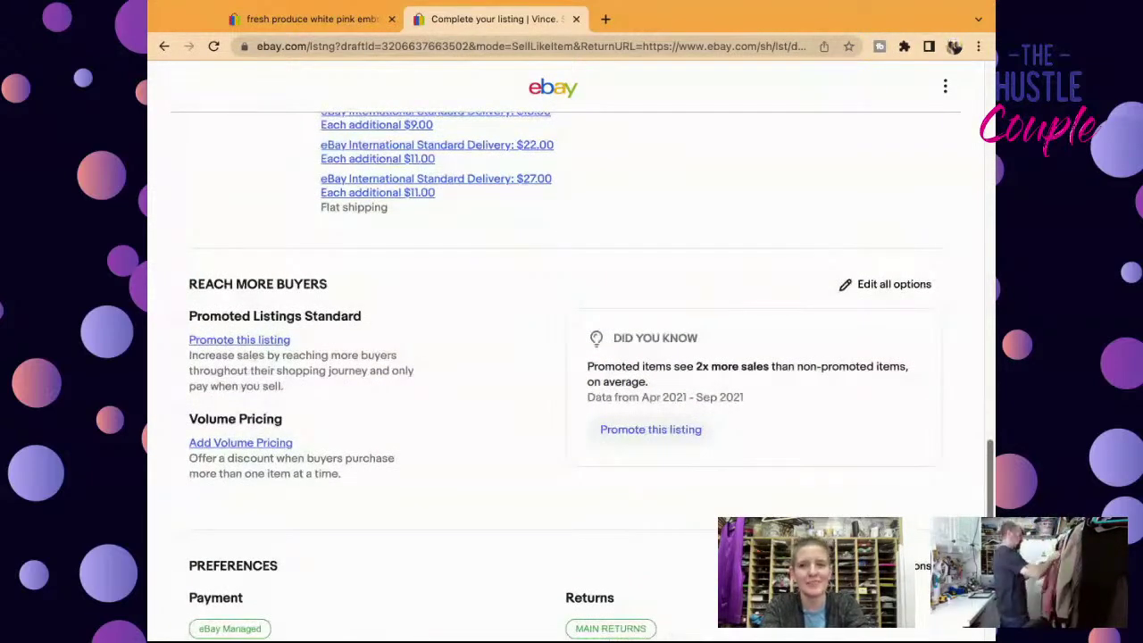
pyautogui.scroll(-3, 563, 357)
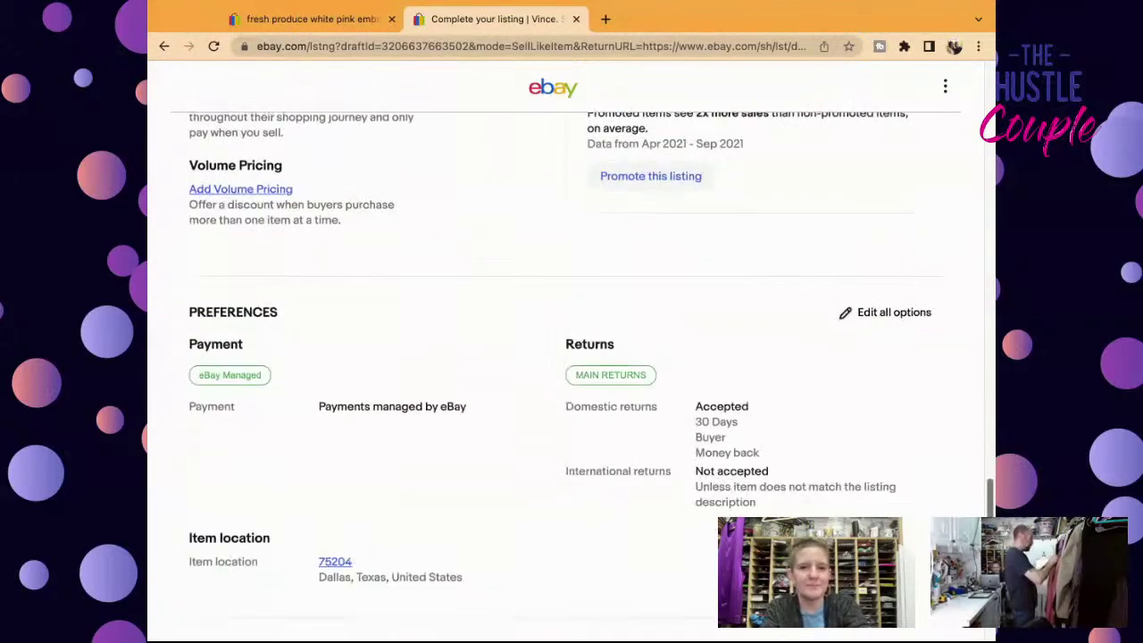
pyautogui.scroll(2, 562, 357)
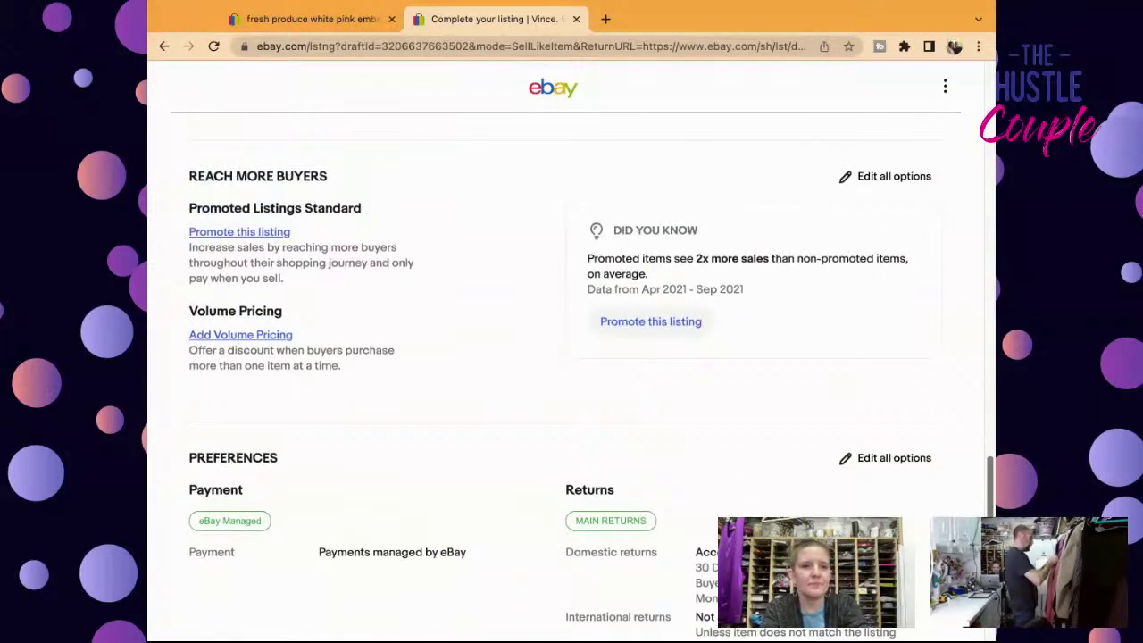
pyautogui.scroll(8, 571, 357)
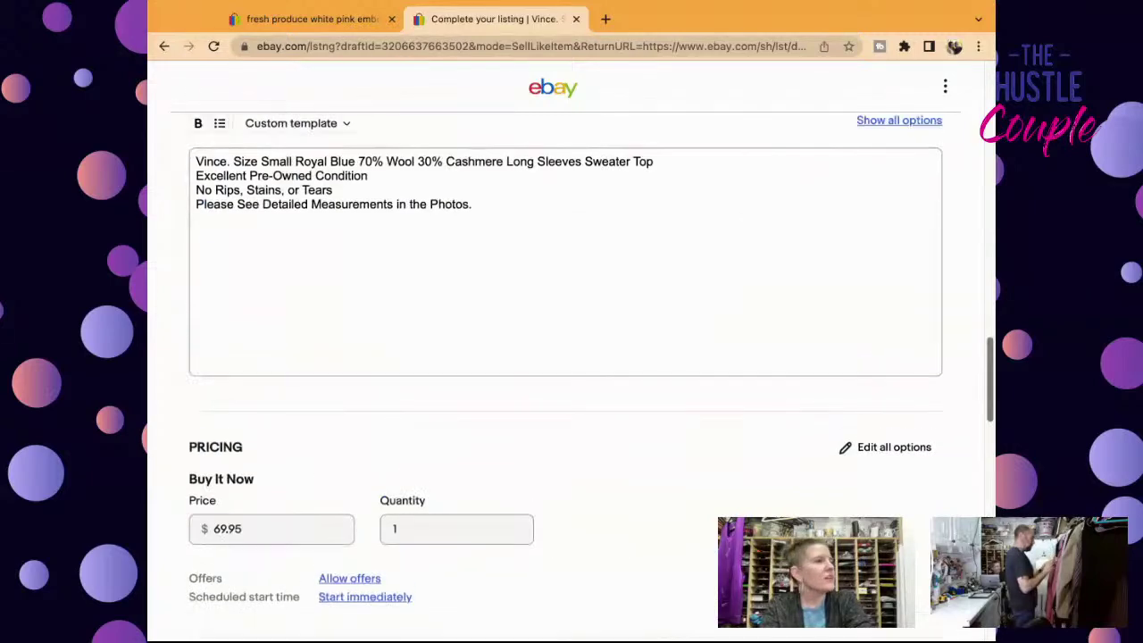
pyautogui.scroll(-8, 572, 357)
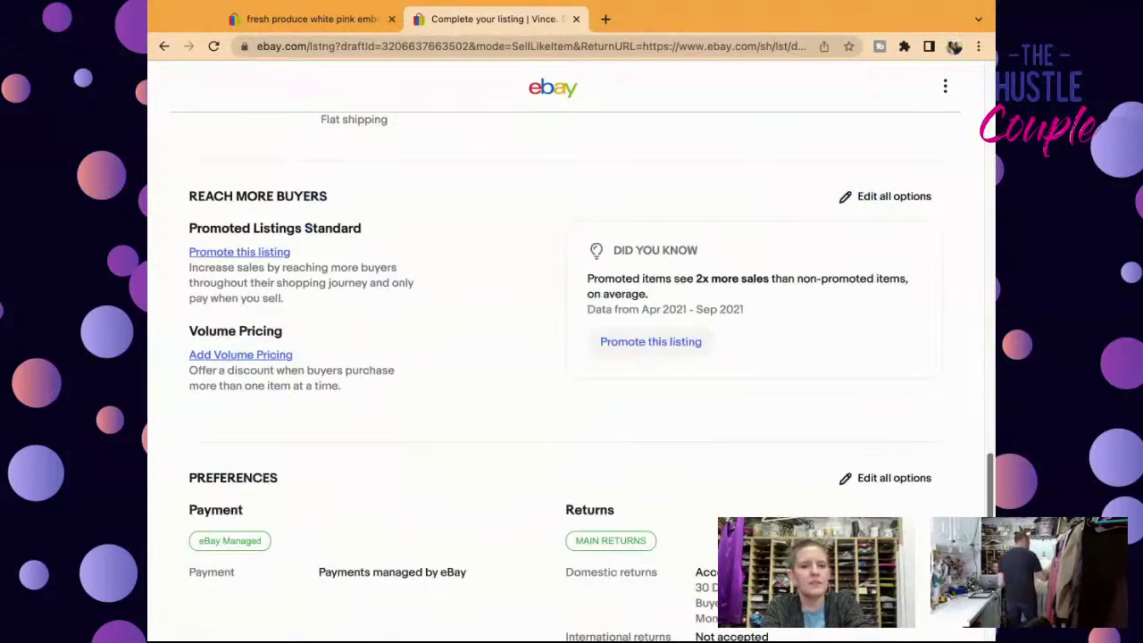
pyautogui.scroll(-7, 571, 357)
pyautogui.scroll(13, 572, 358)
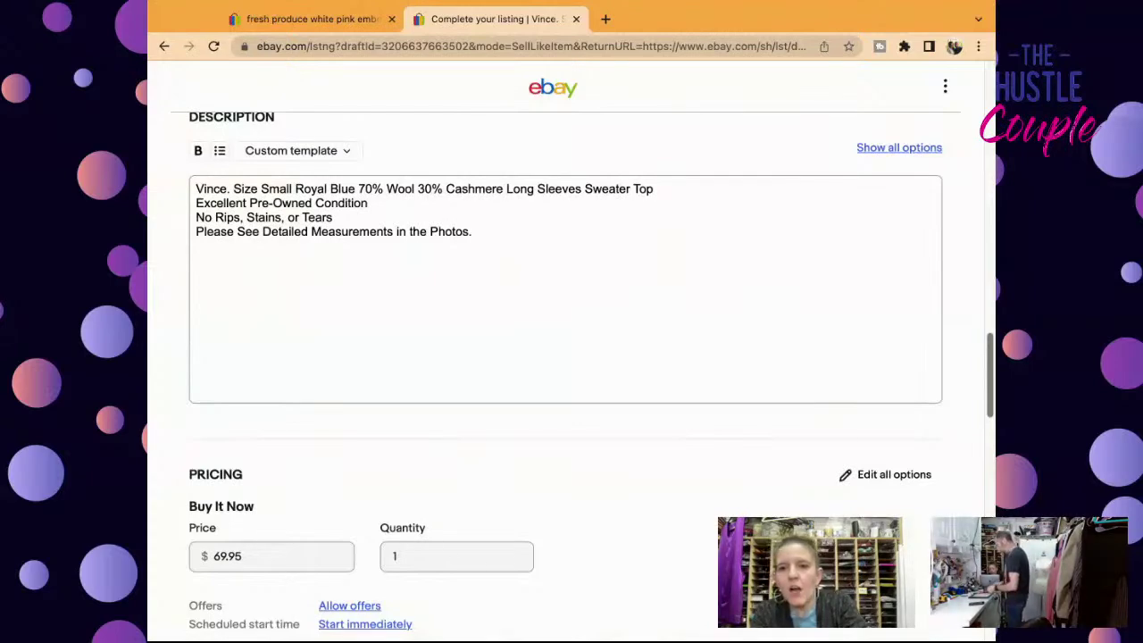
pyautogui.scroll(-10, 565, 375)
pyautogui.scroll(-10, 565, 375)
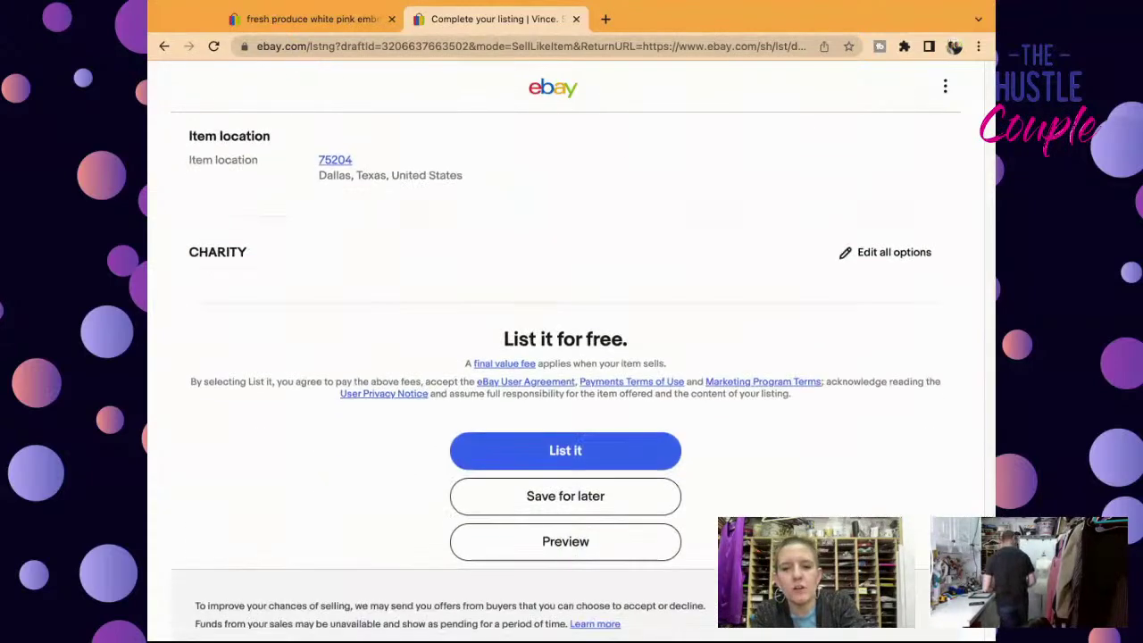